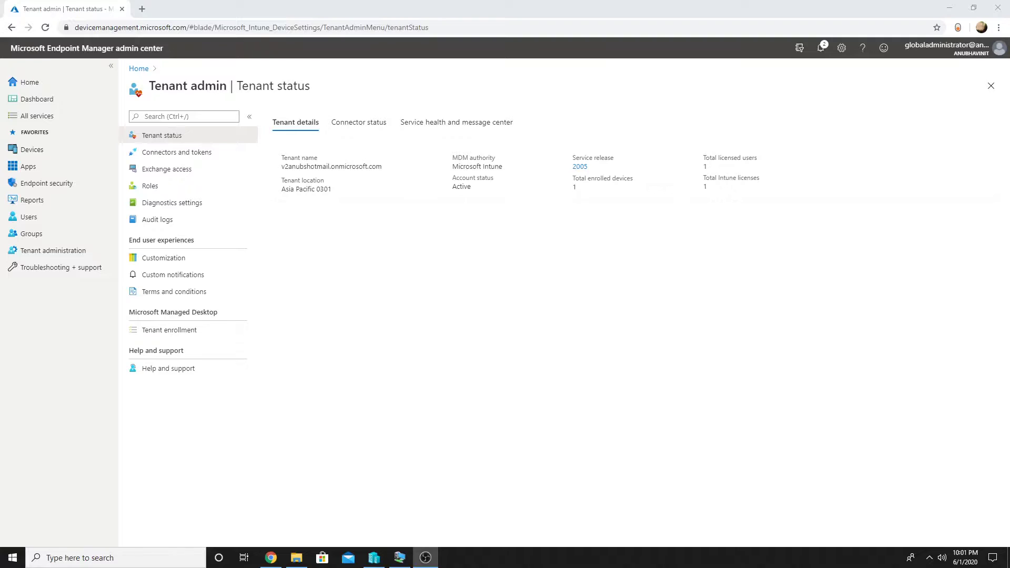
From Tenant administration > Connectors and tokens > Certificate connectors, download NDESConnectorSetup.exe.
click(73, 255)
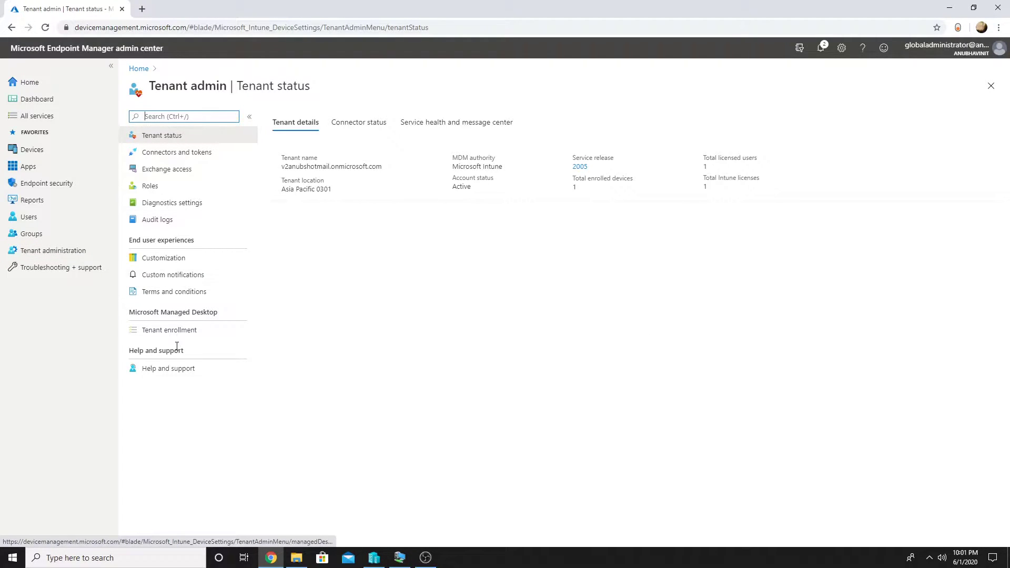
click(187, 153)
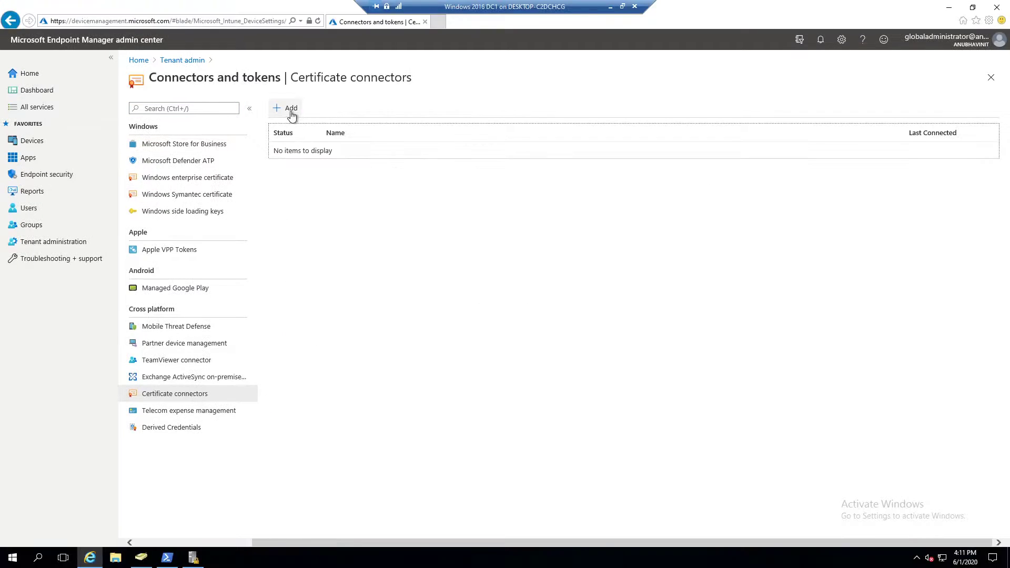
click(291, 109)
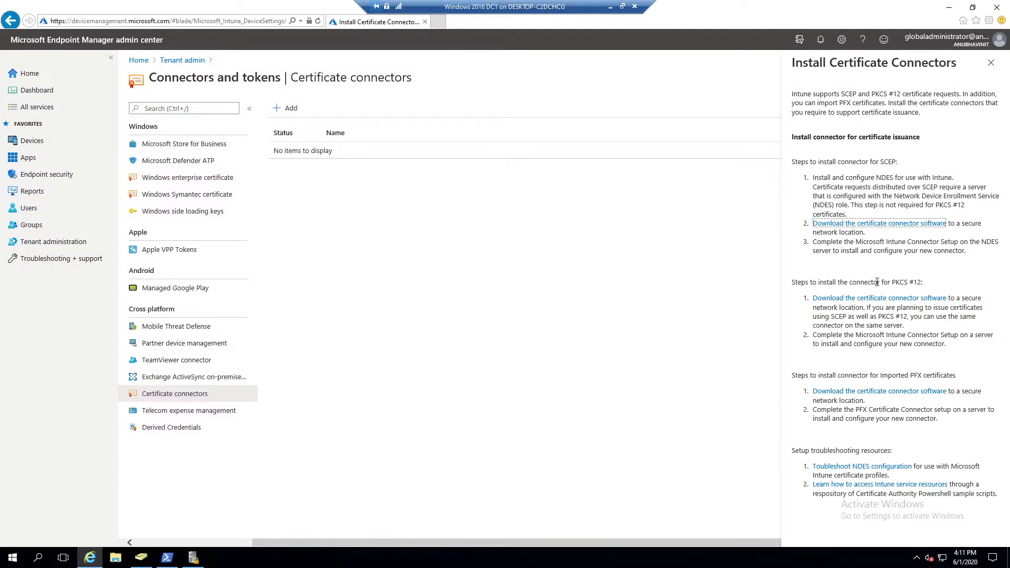
click(871, 298)
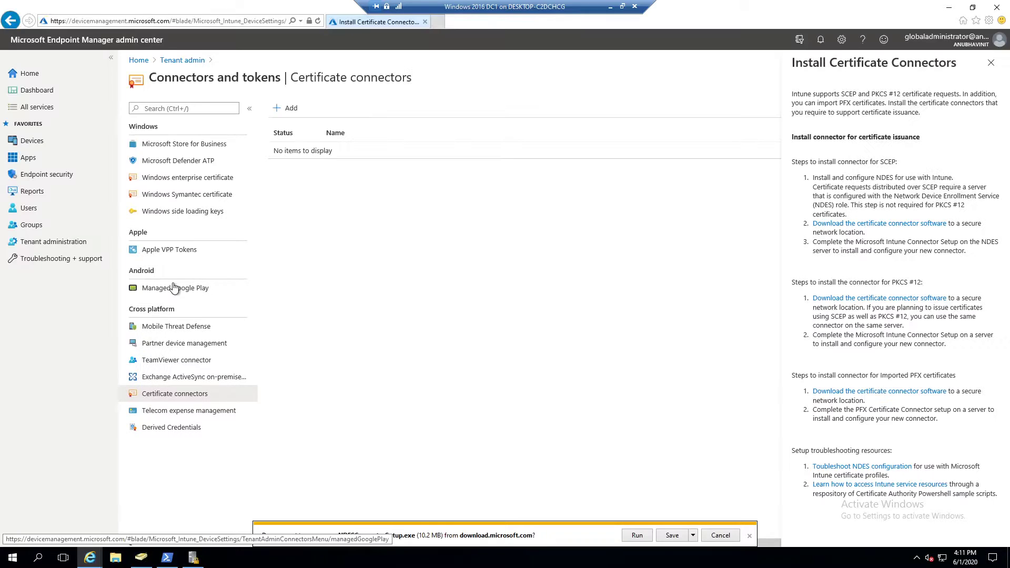
Install the Intune Connector for PFX Distribution into C:\Program Files\Microsoft Intune\ with the license accepted.
click(635, 536)
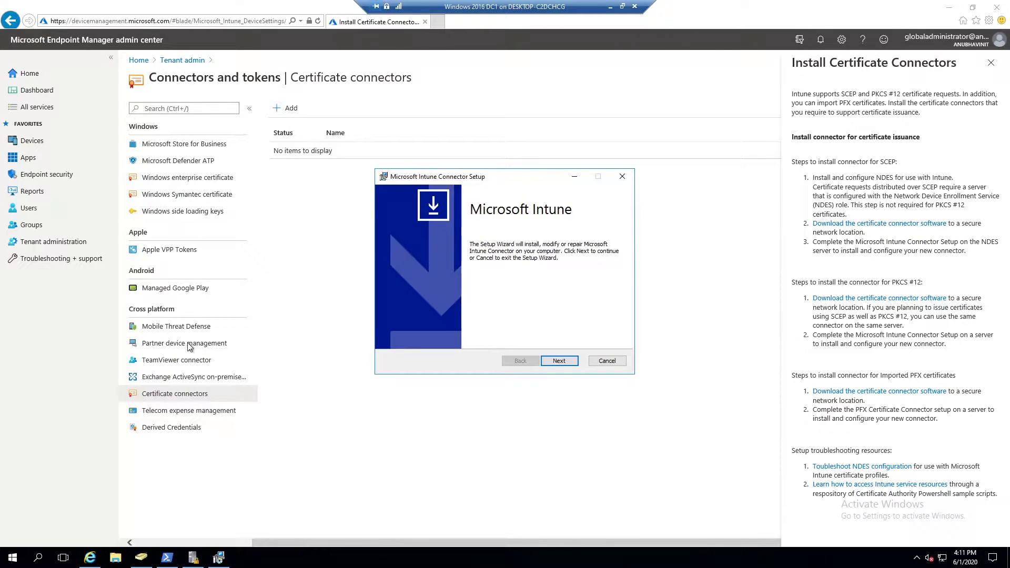
click(559, 361)
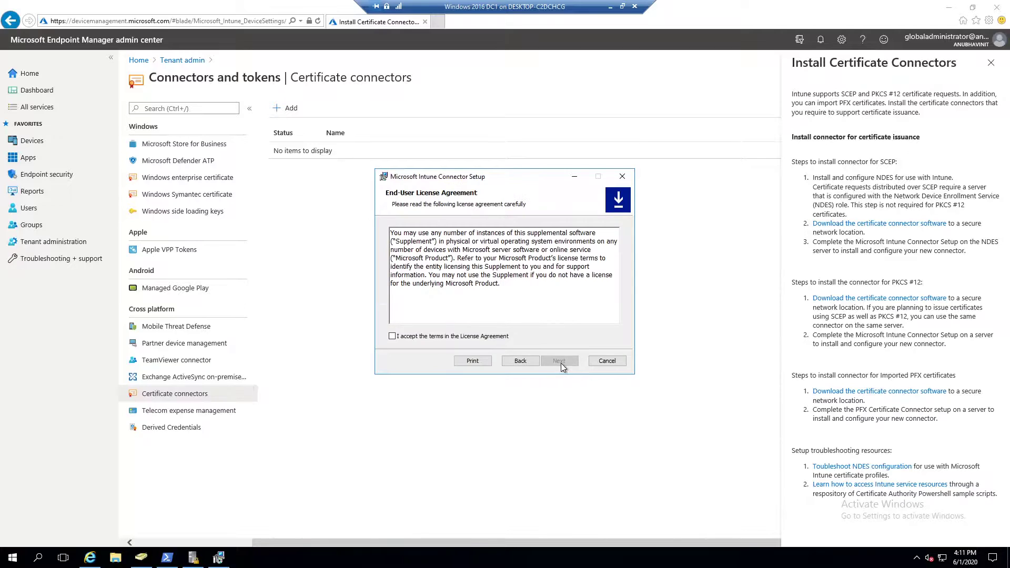
click(441, 336)
click(562, 362)
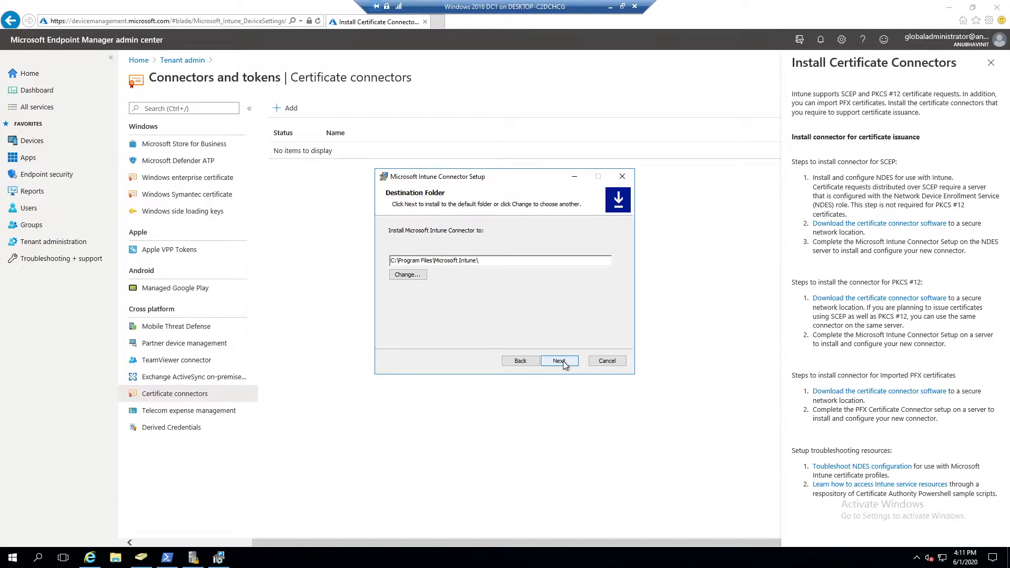
click(563, 362)
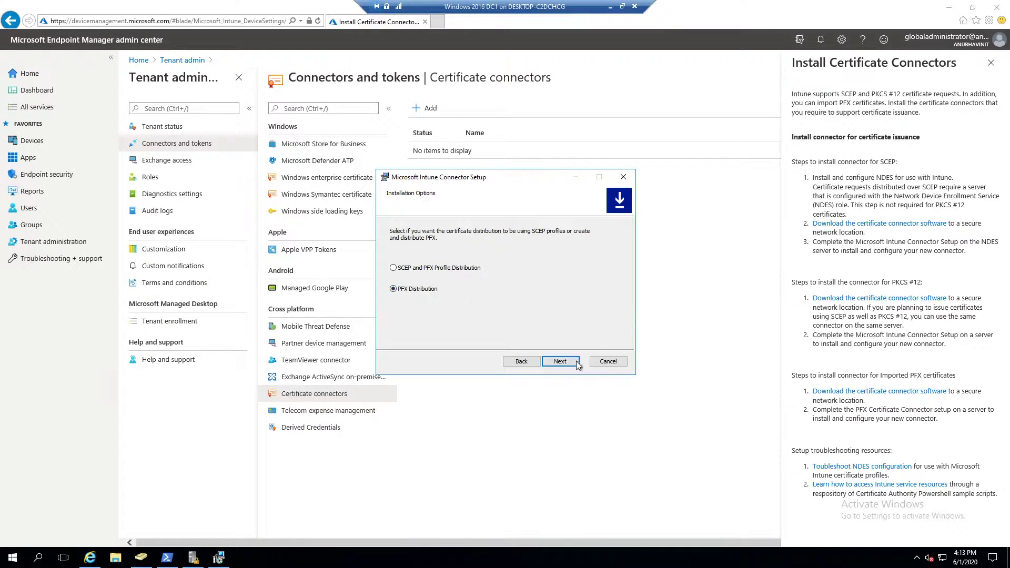
click(561, 362)
click(551, 361)
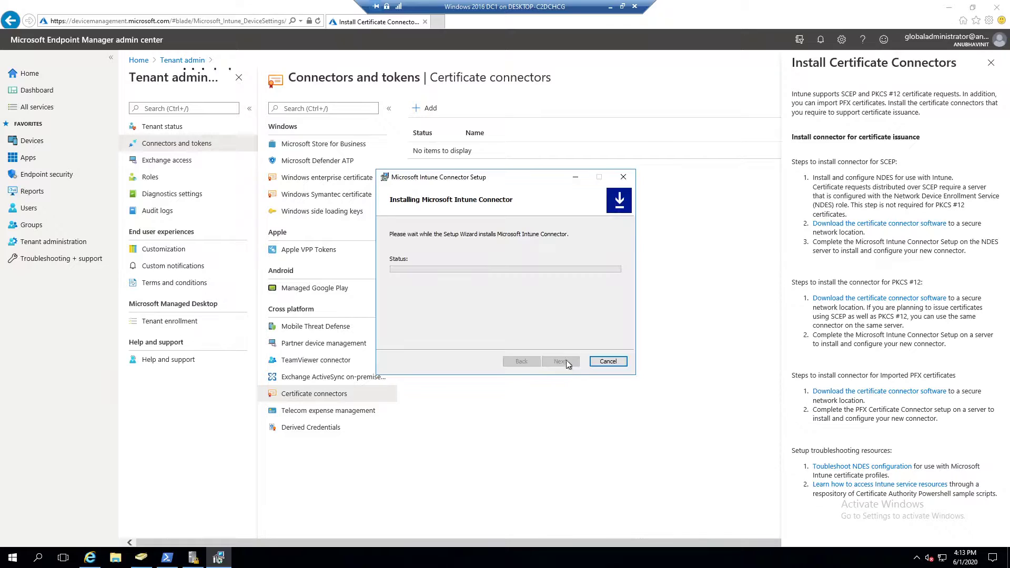
click(518, 334)
click(567, 362)
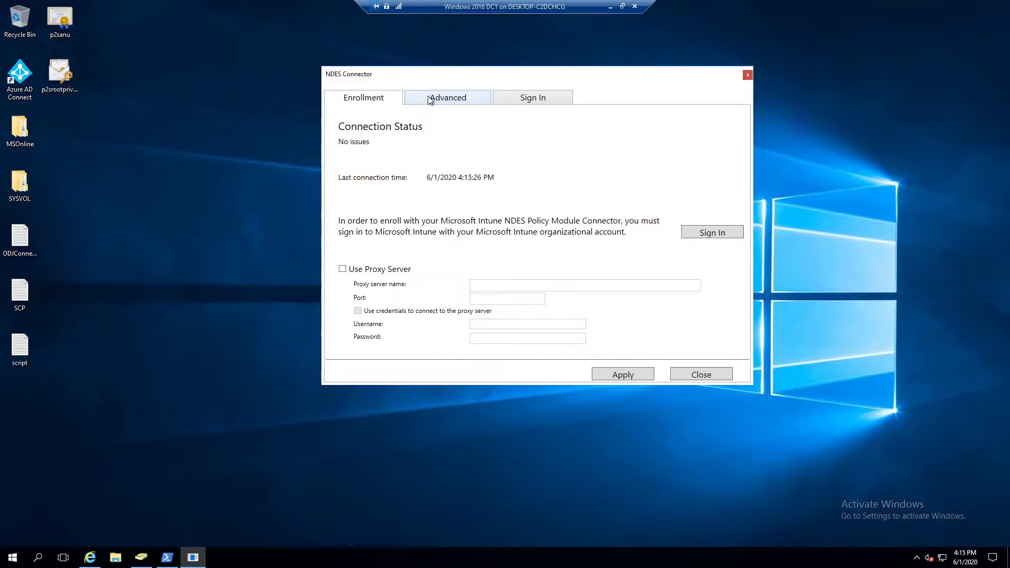
Sign in to Intune from NDES Connector with the admin account's e-mail, password and verification code.
click(431, 98)
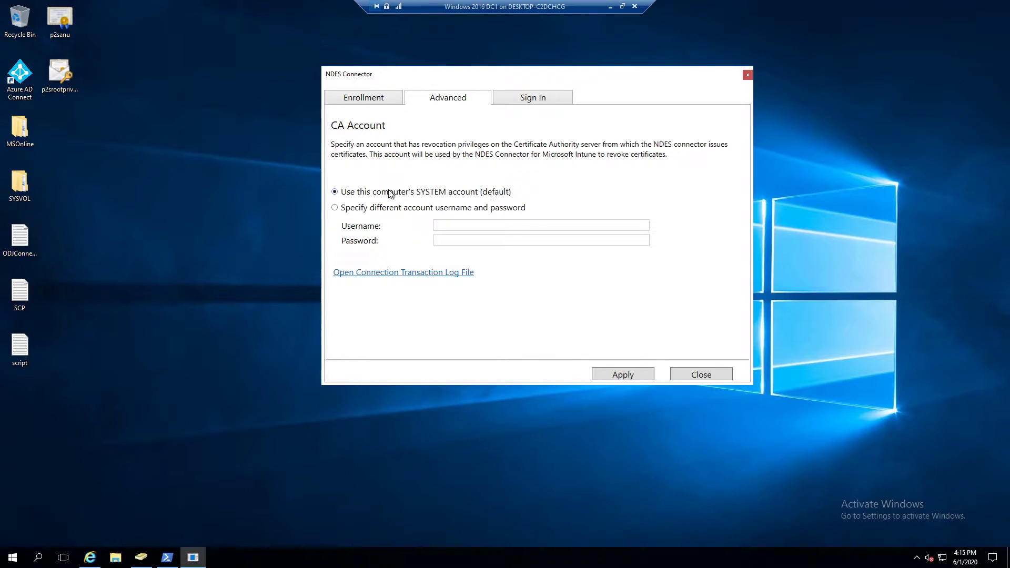
click(371, 100)
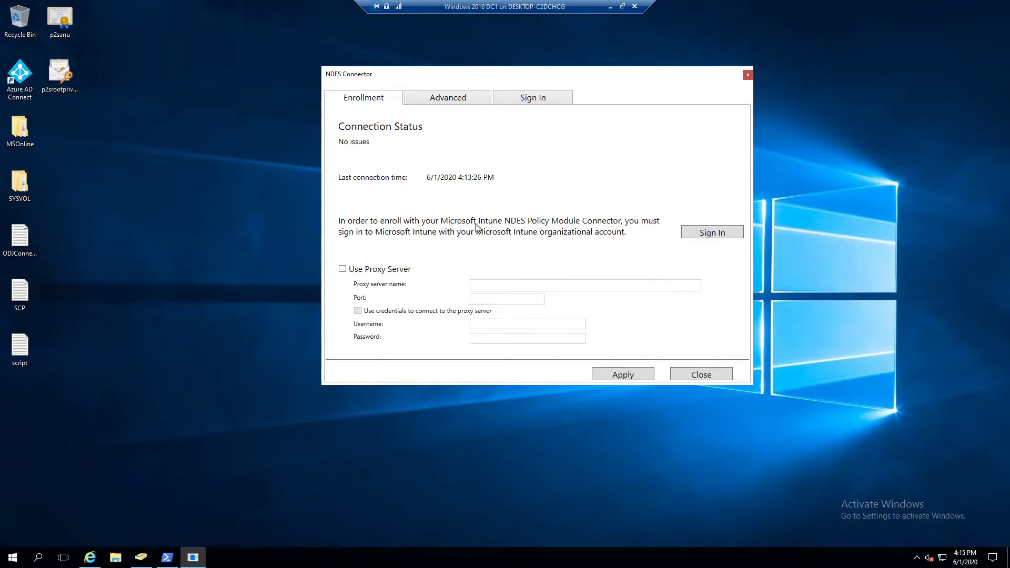
click(709, 224)
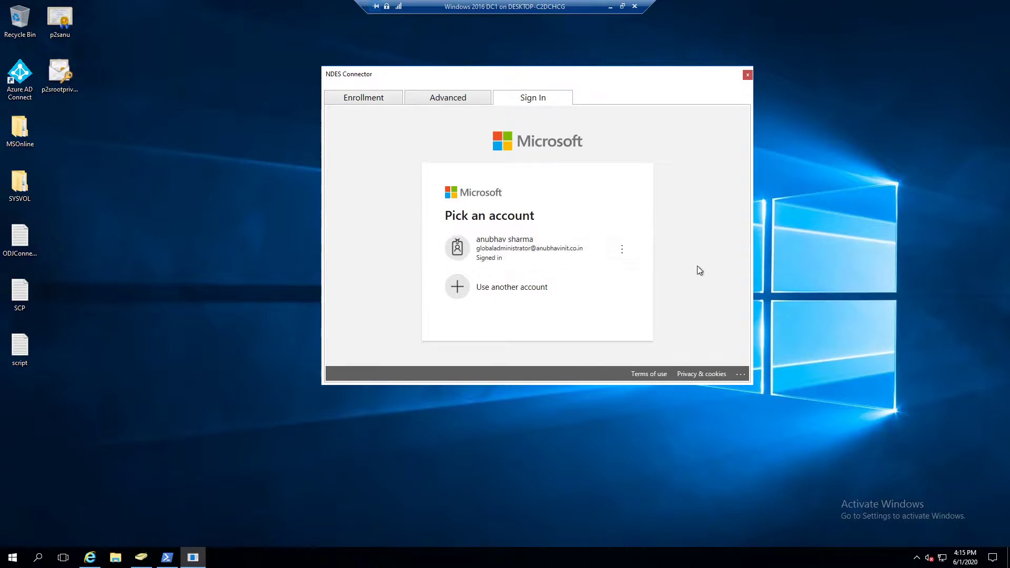
click(533, 285)
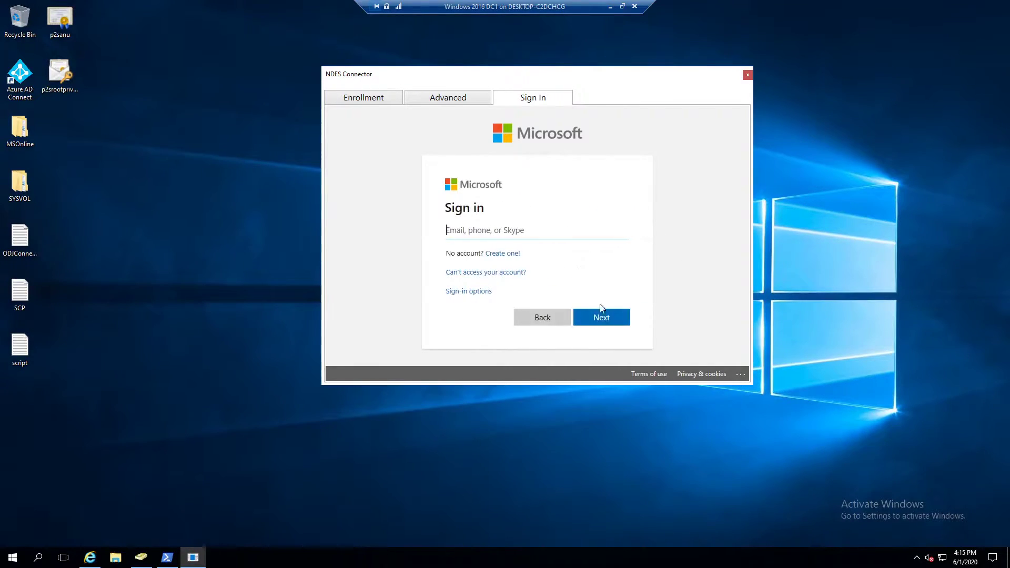
key(Tab)
click(601, 317)
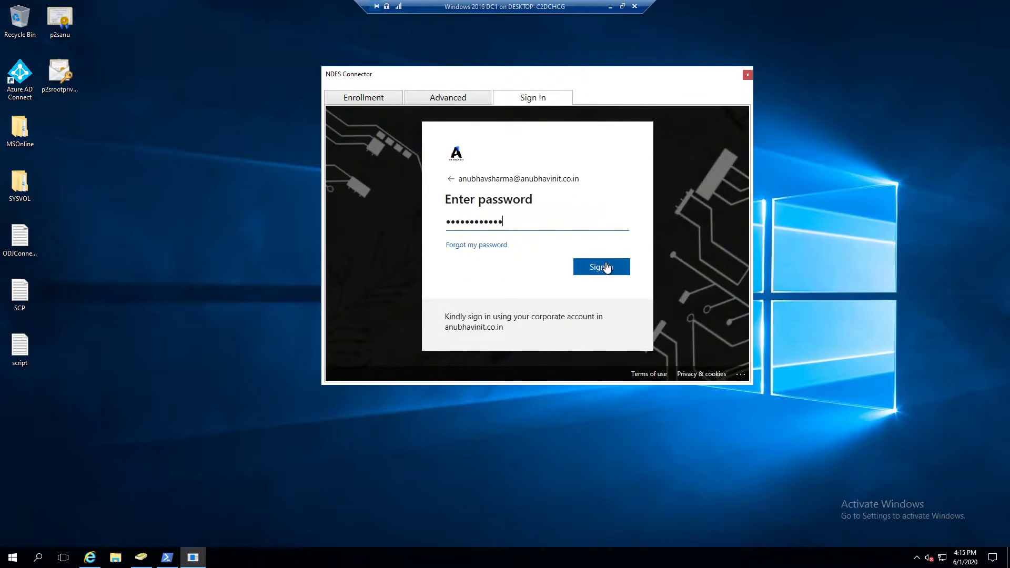
click(601, 266)
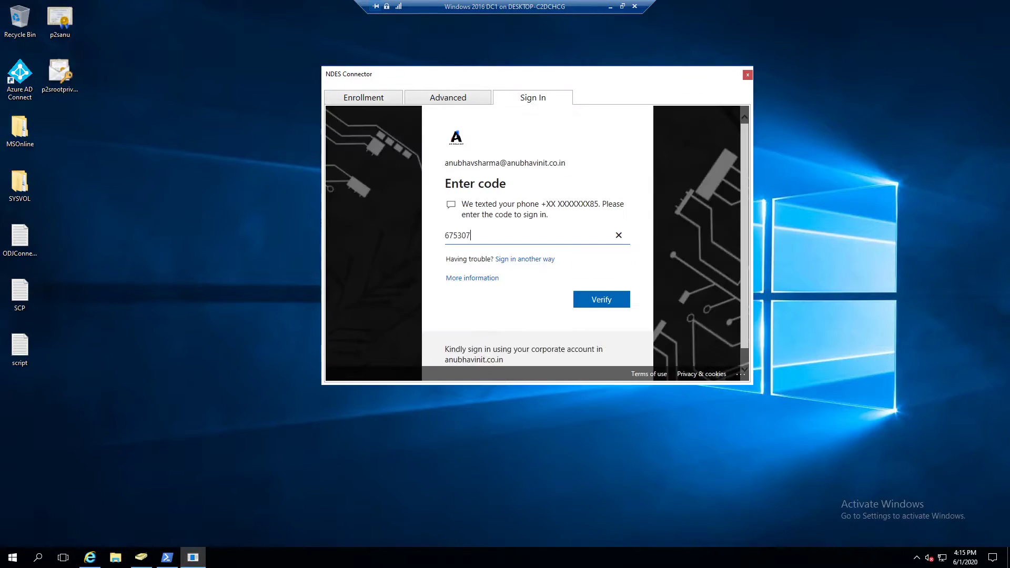
click(586, 300)
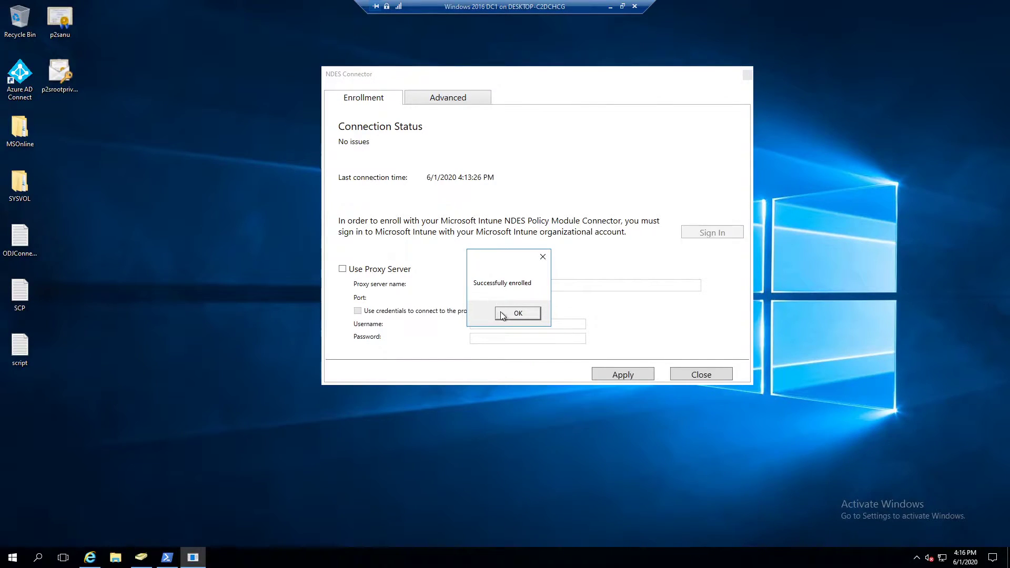
Confirm the successful enrollment, close NDES Connector, and refresh the Certificate connectors list.
click(502, 314)
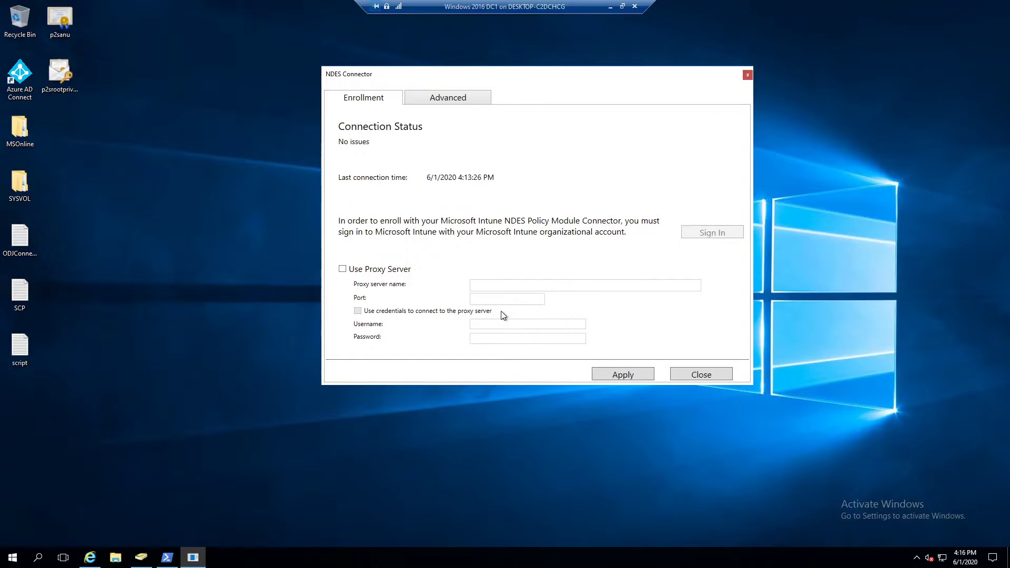
click(515, 316)
click(448, 99)
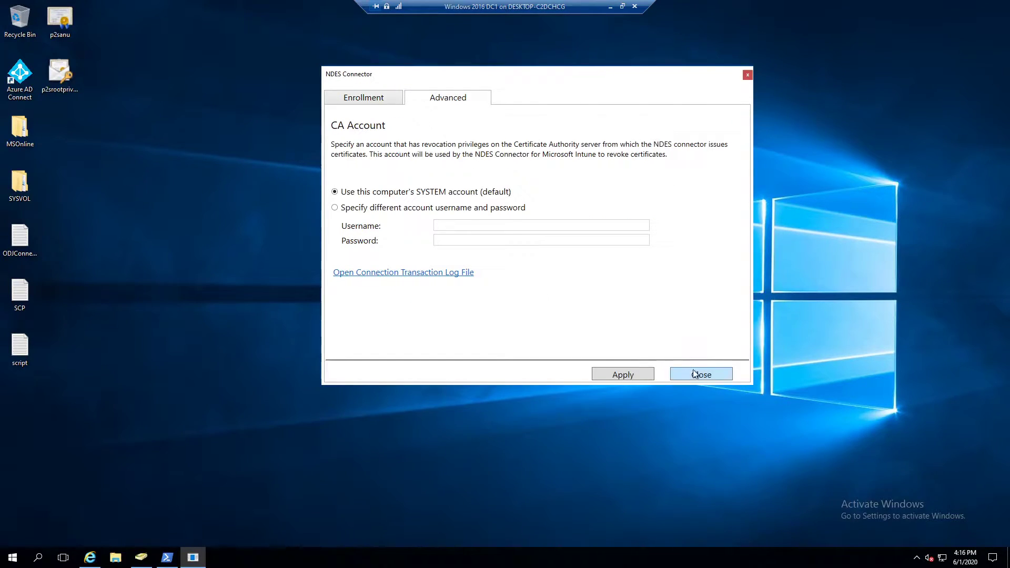
click(749, 74)
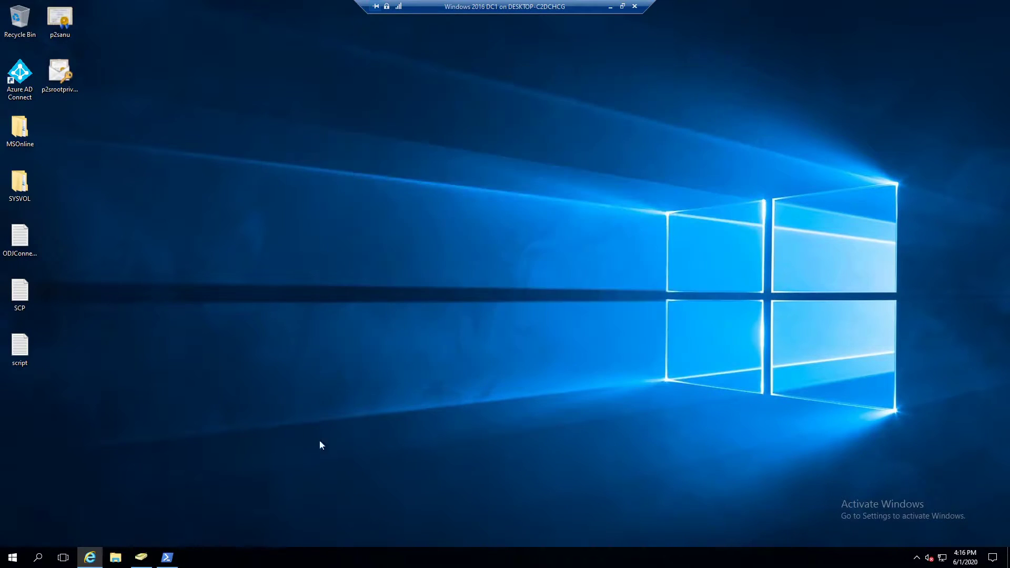
click(90, 557)
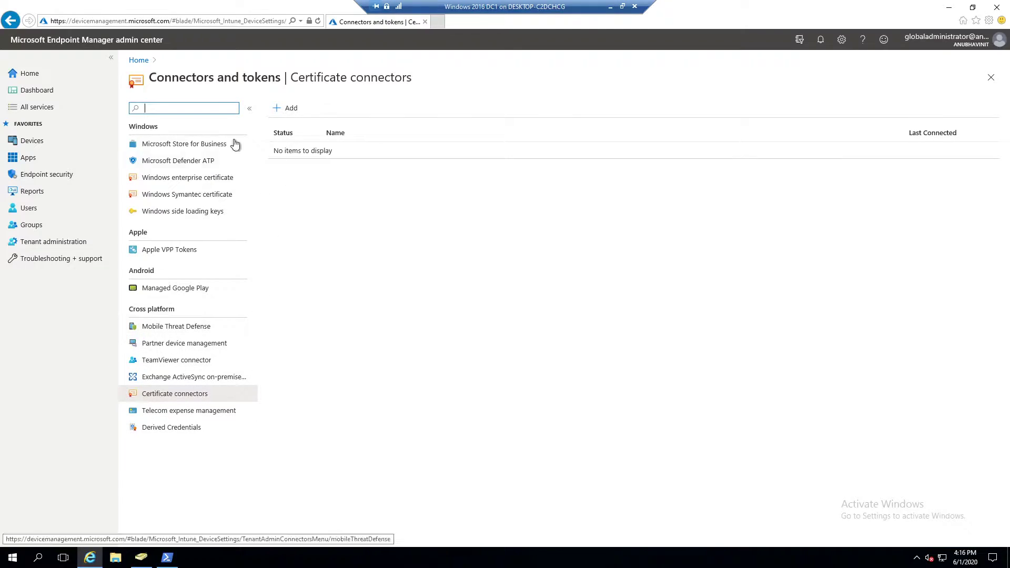
click(195, 376)
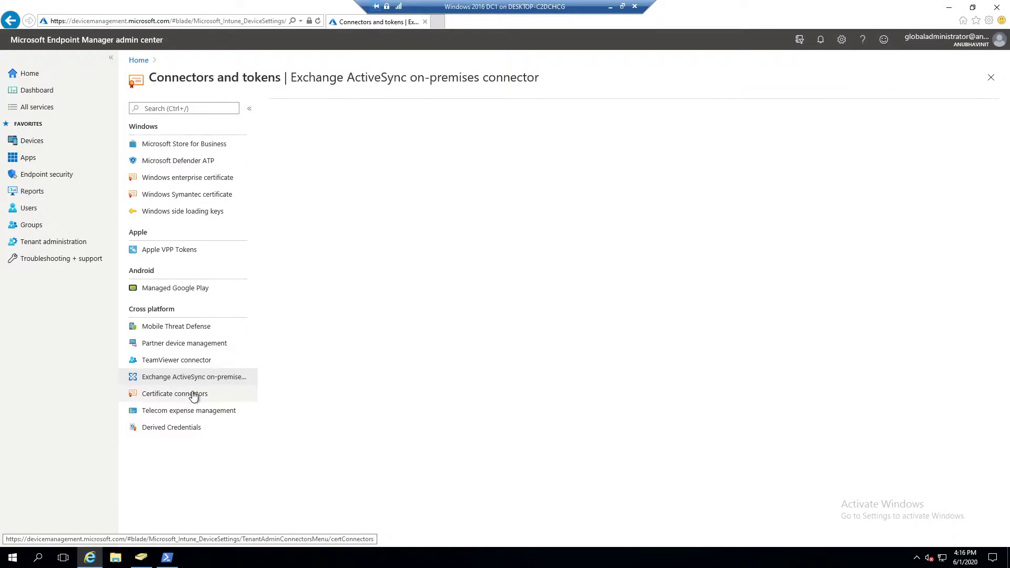
click(194, 394)
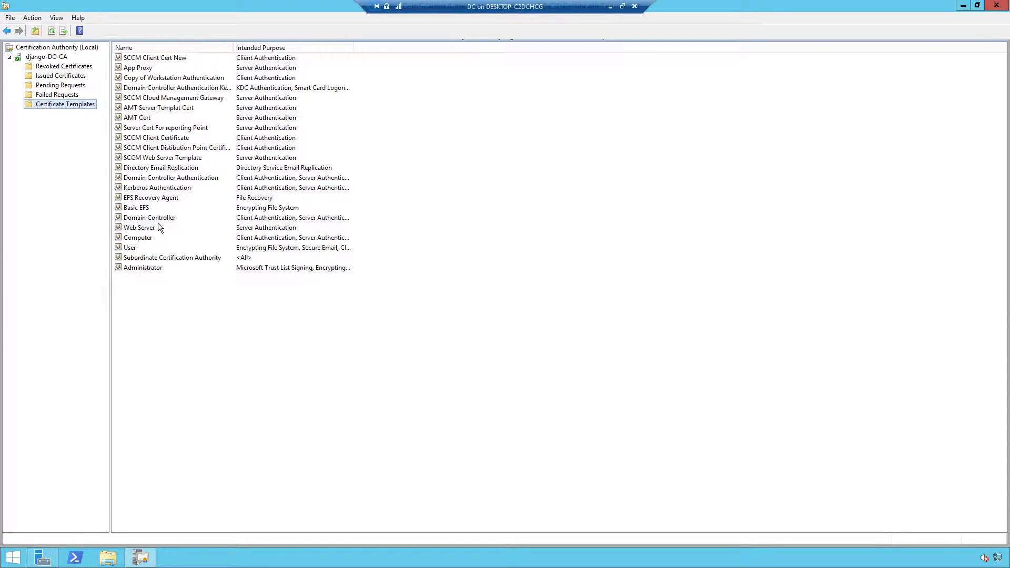
Open Certificate Templates via Manage and duplicate the Workstation Authentication template.
click(143, 60)
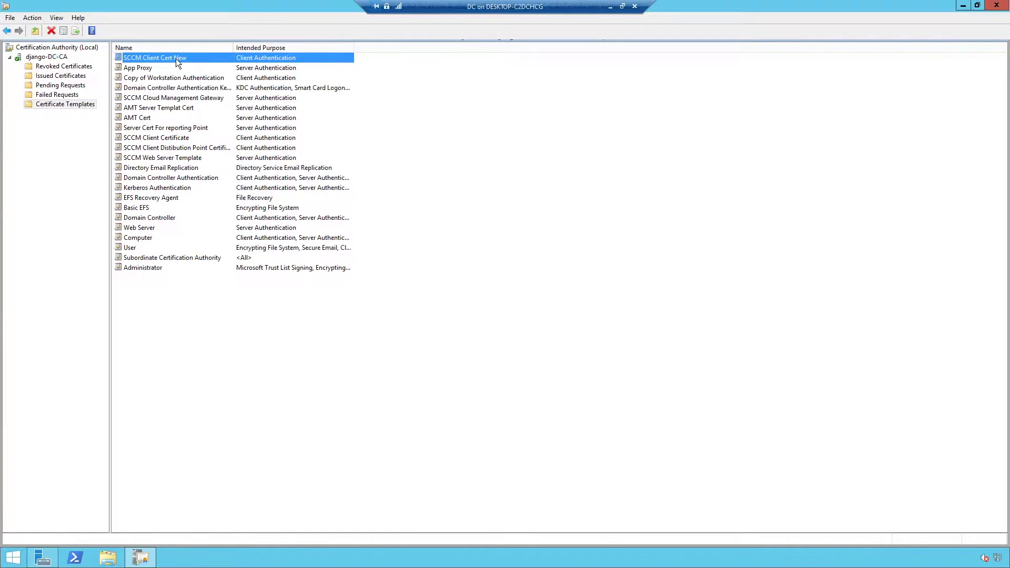
right_click(83, 105)
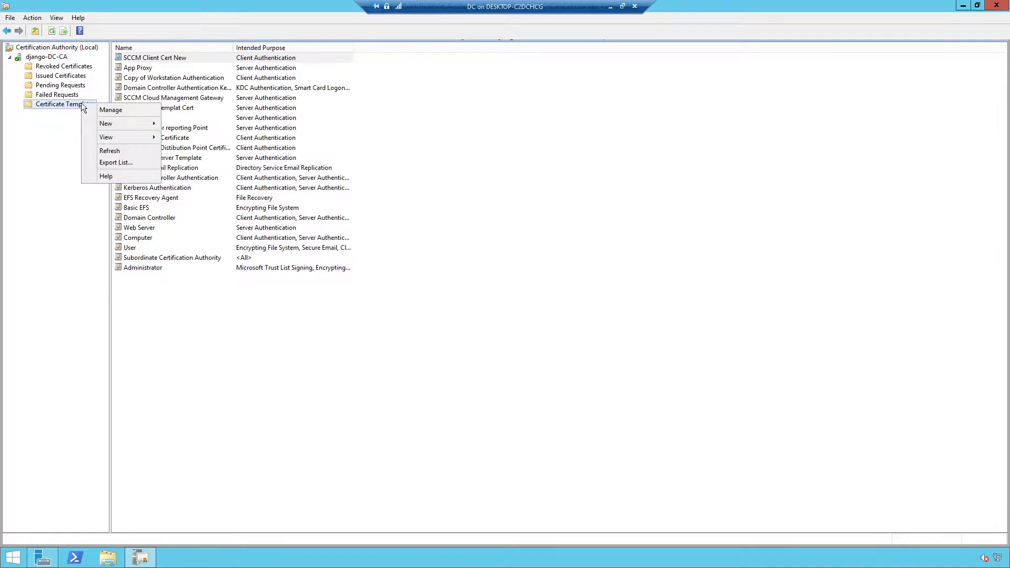
click(100, 111)
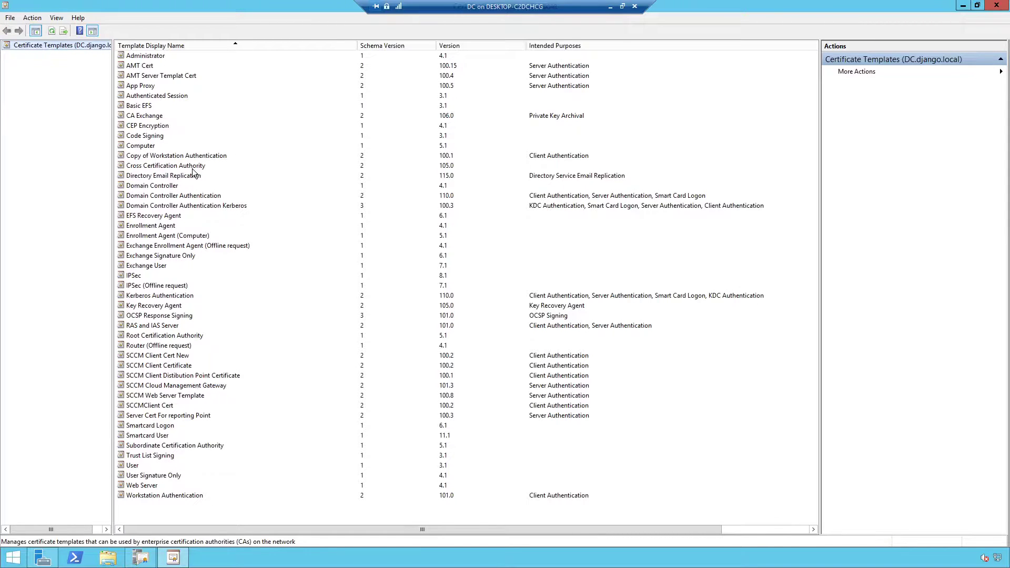
right_click(170, 497)
click(207, 438)
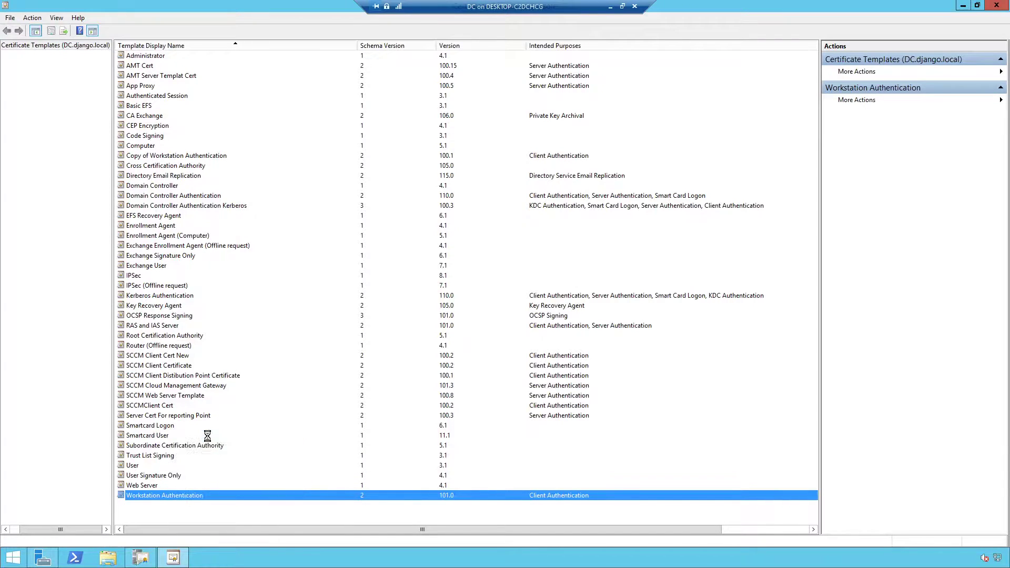
Name the new template 'SCCM Temo Test Ce' and allow its private key to be exported.
click(454, 169)
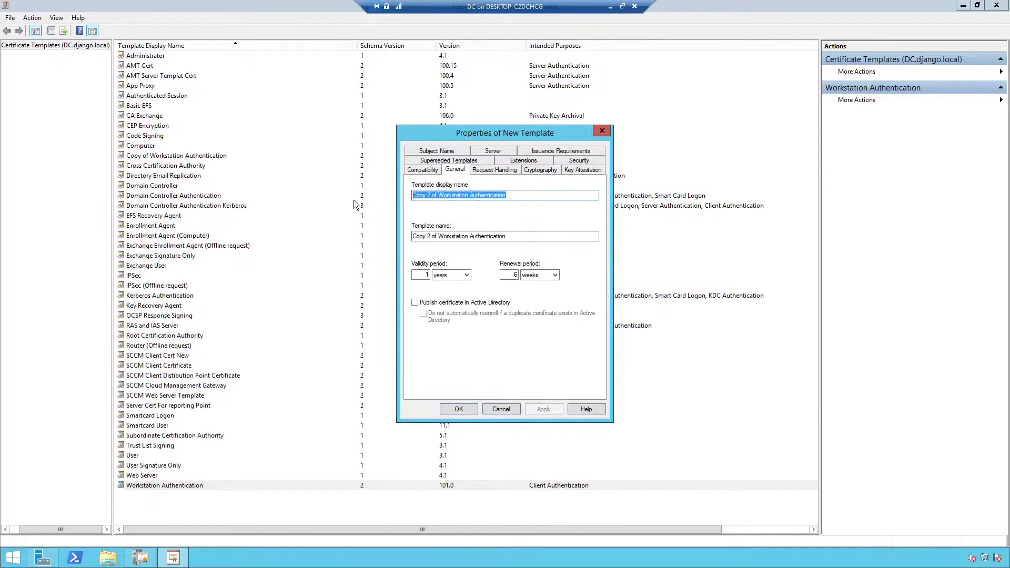
text(S)
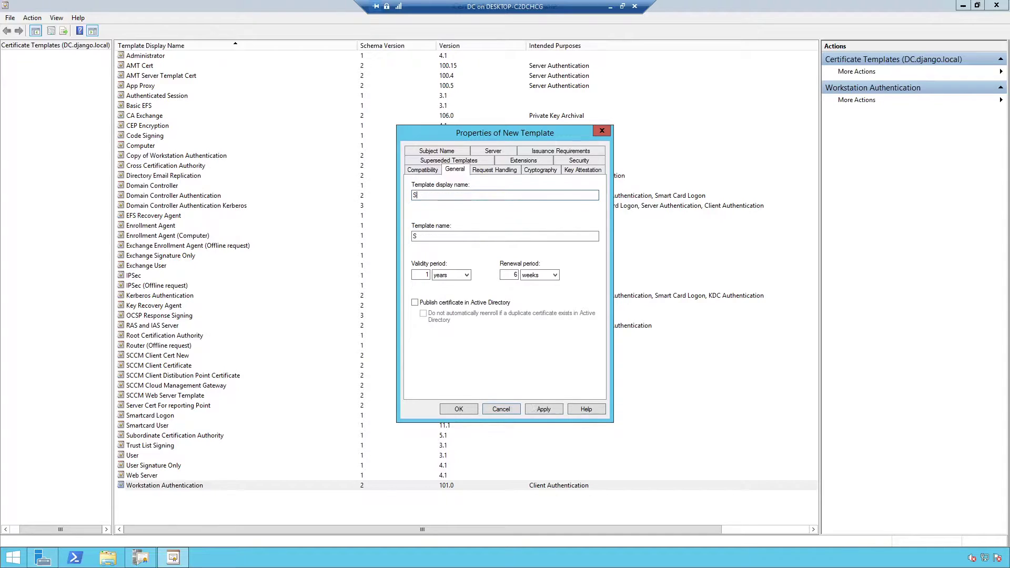
text(CCM Temo Test Cert)
click(497, 169)
click(446, 277)
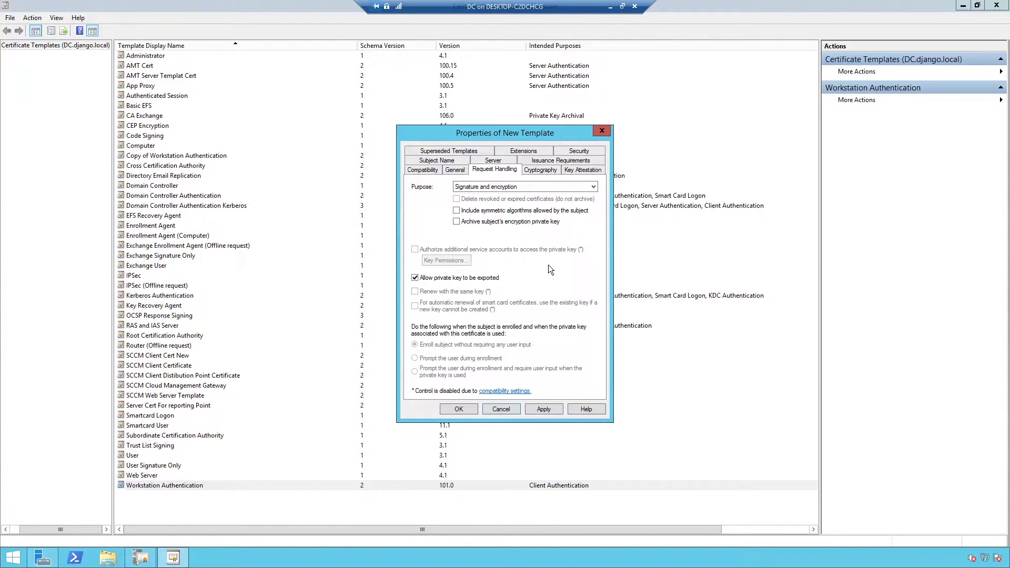
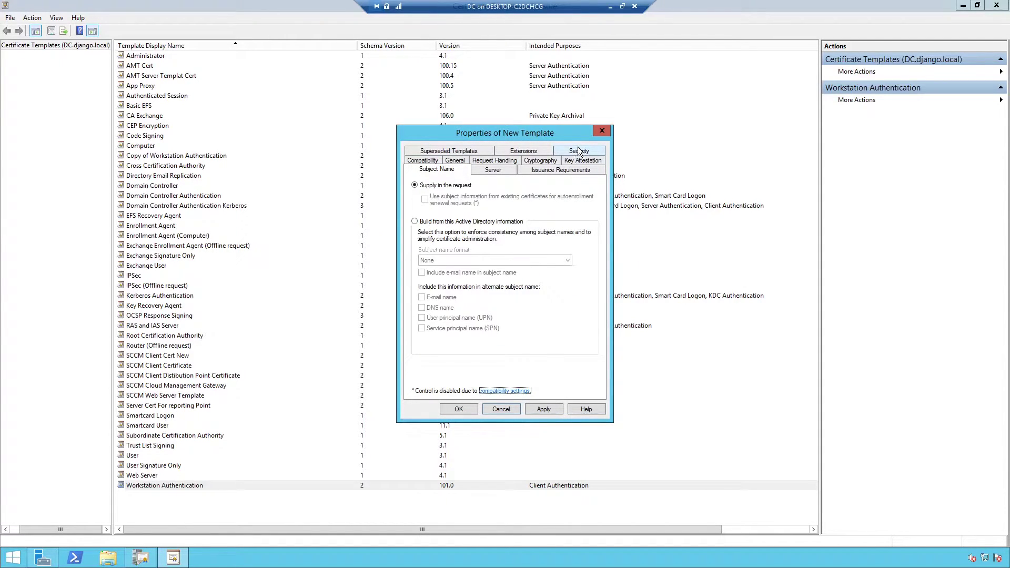
Add the server's computer account to the template's Security permissions, with Computers enabled as an object type.
click(578, 151)
click(533, 271)
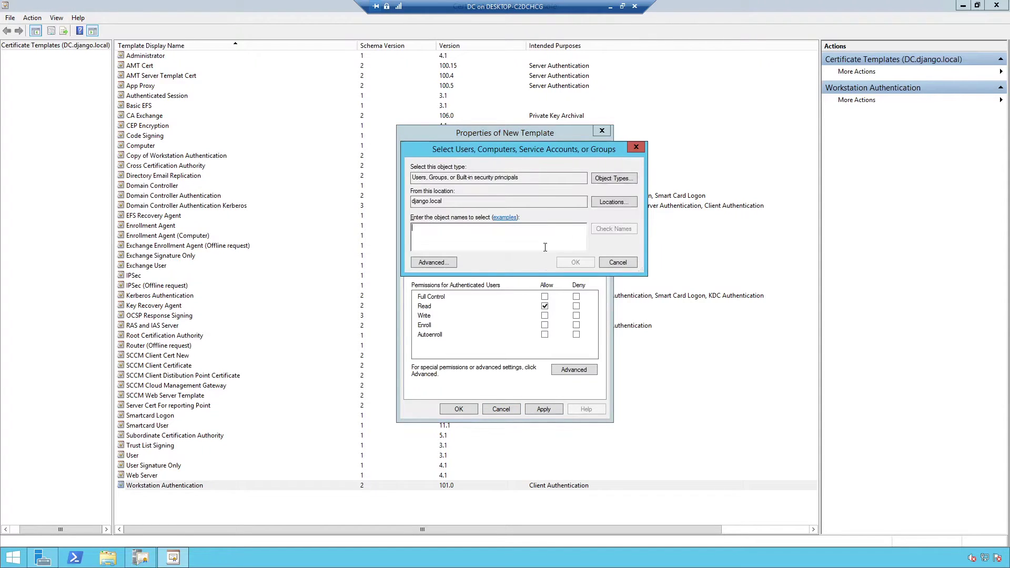
click(615, 179)
click(420, 229)
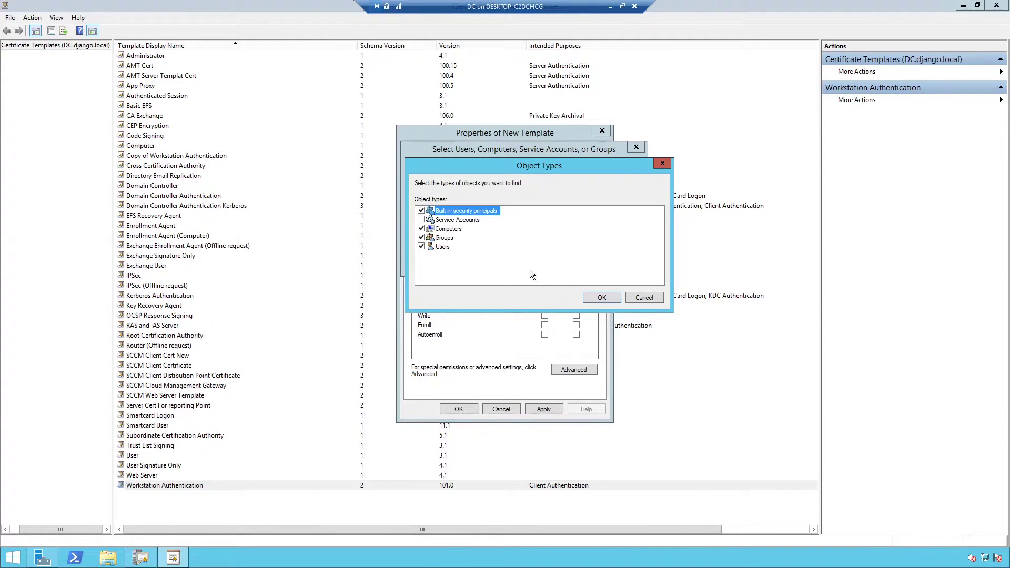
click(602, 297)
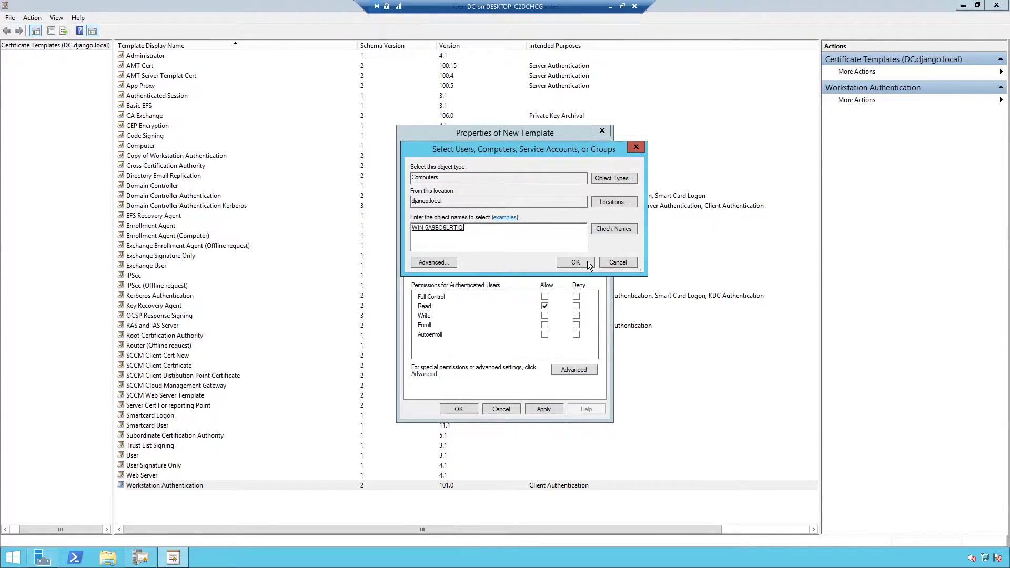
Grant the server account Read and Enroll, then save the SCCM Temp Test Cert template.
click(575, 262)
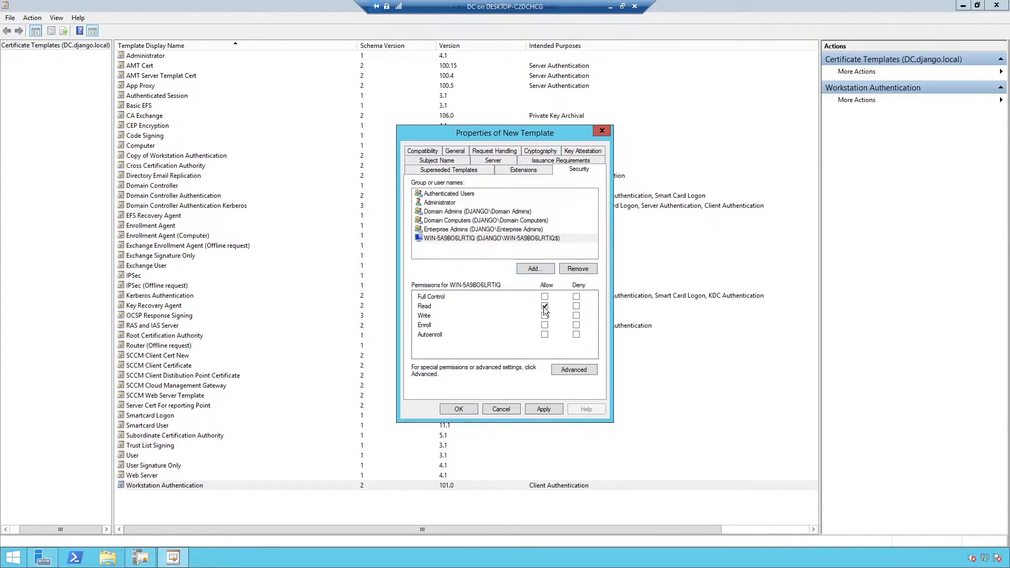
click(545, 324)
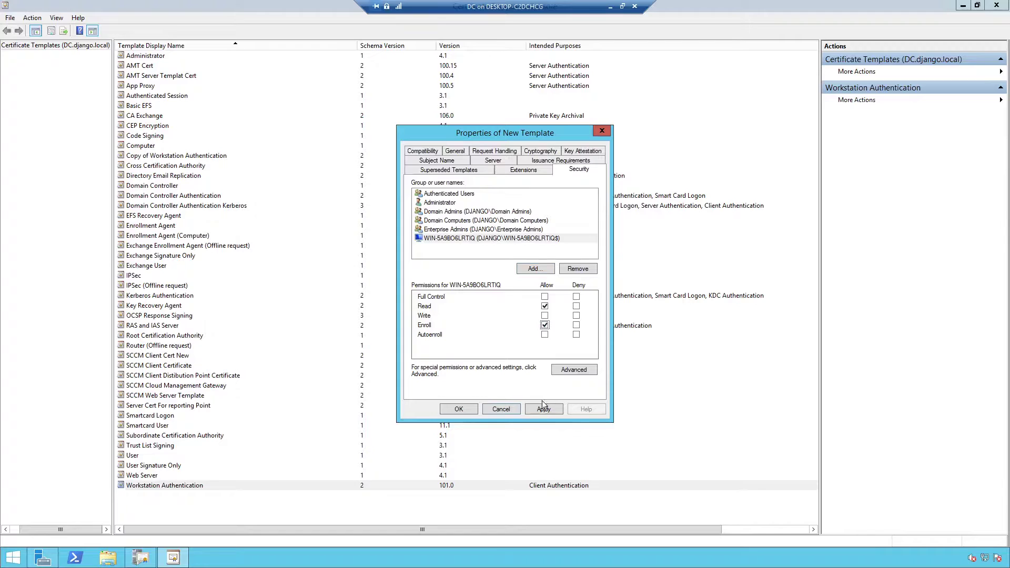
click(457, 409)
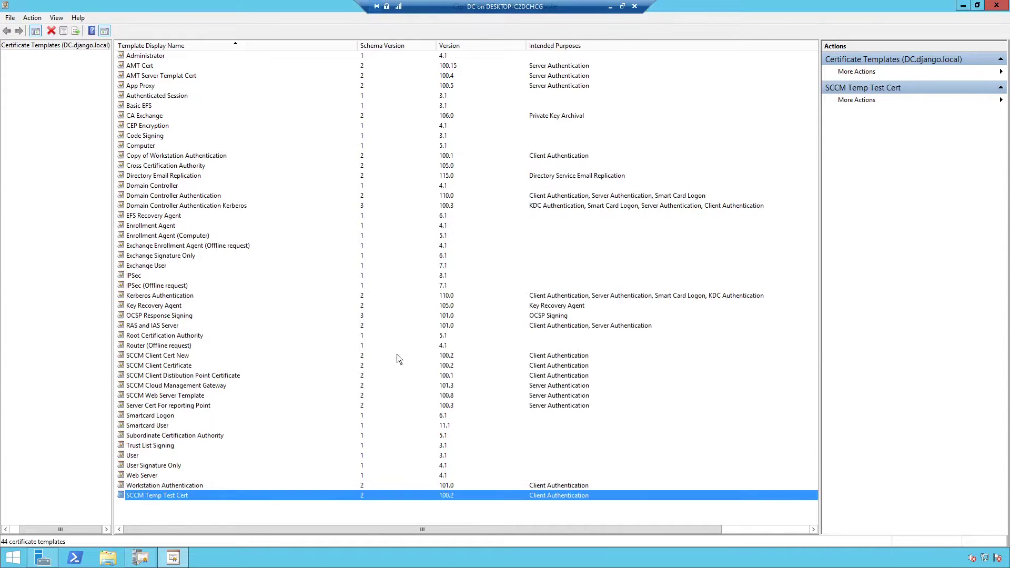
Issue SCCM Temp Test Cert from the authority's Certificate Templates folder and check it in the list.
click(996, 6)
right_click(62, 105)
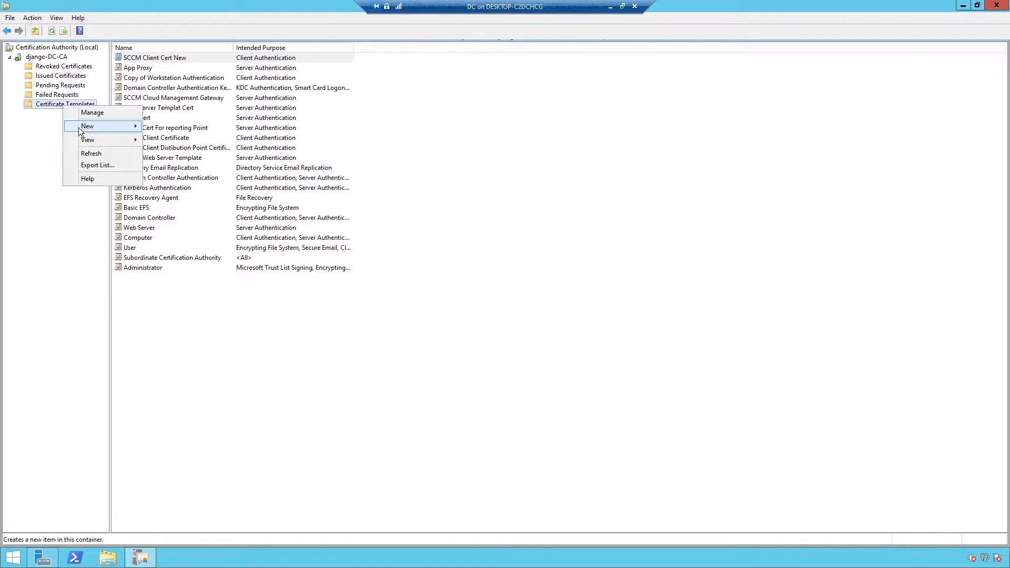
mouse_move(84, 126)
click(170, 130)
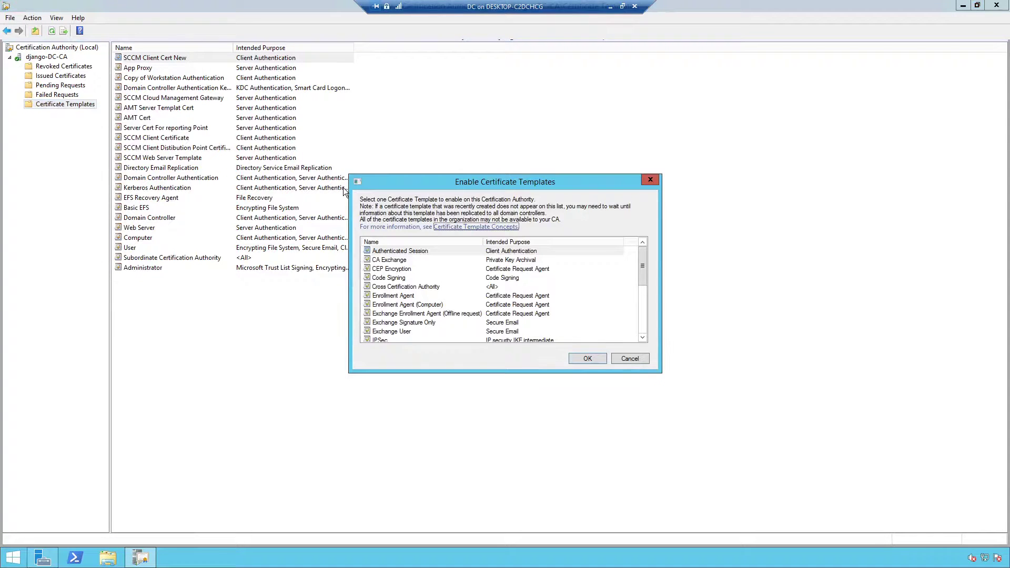
click(425, 286)
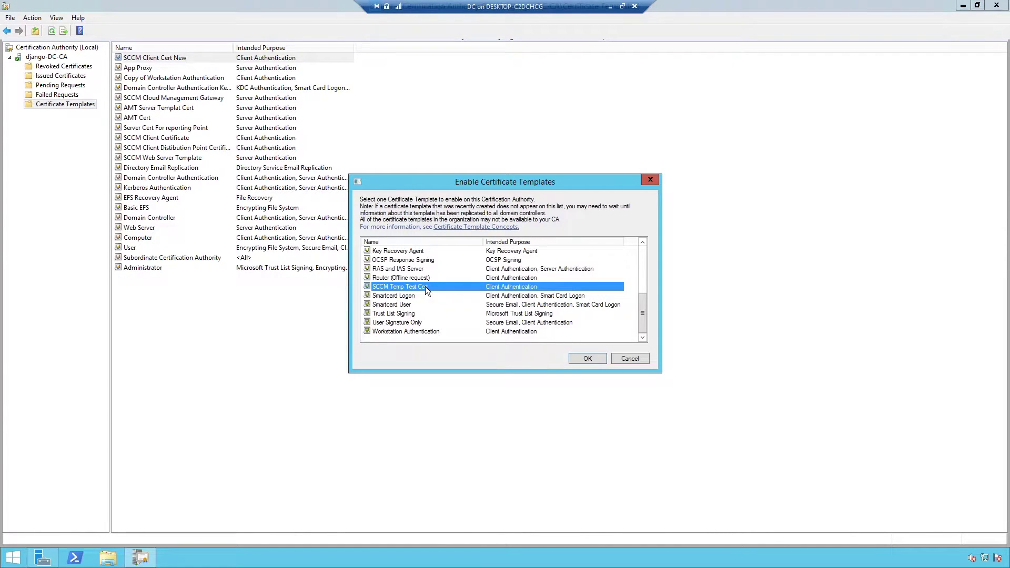
click(587, 359)
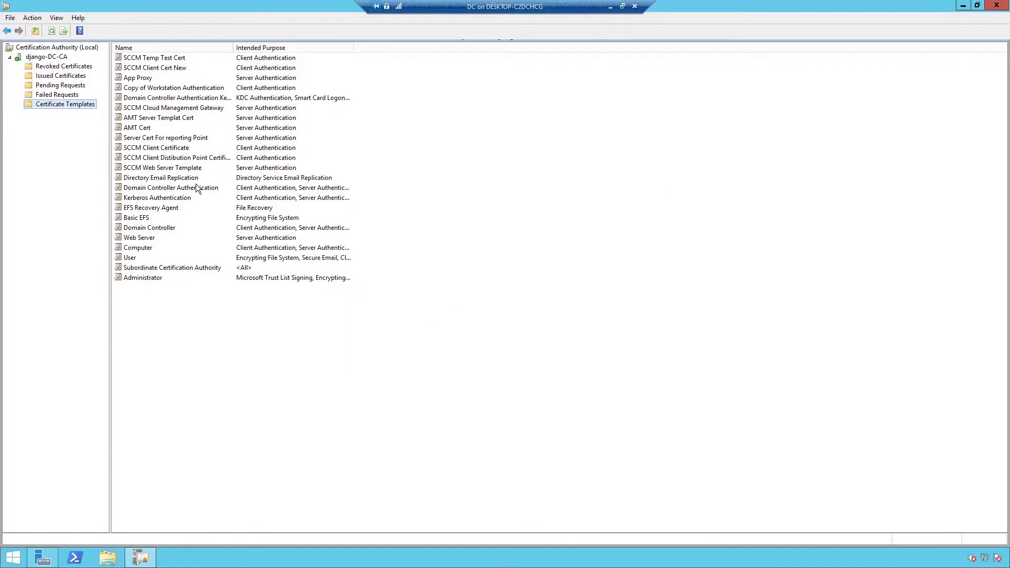
click(165, 60)
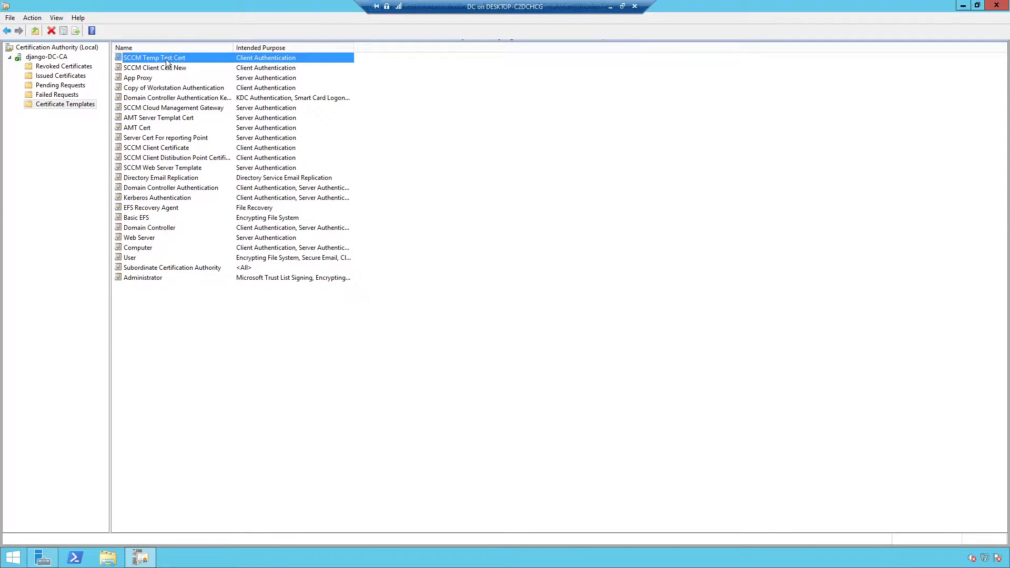
click(176, 67)
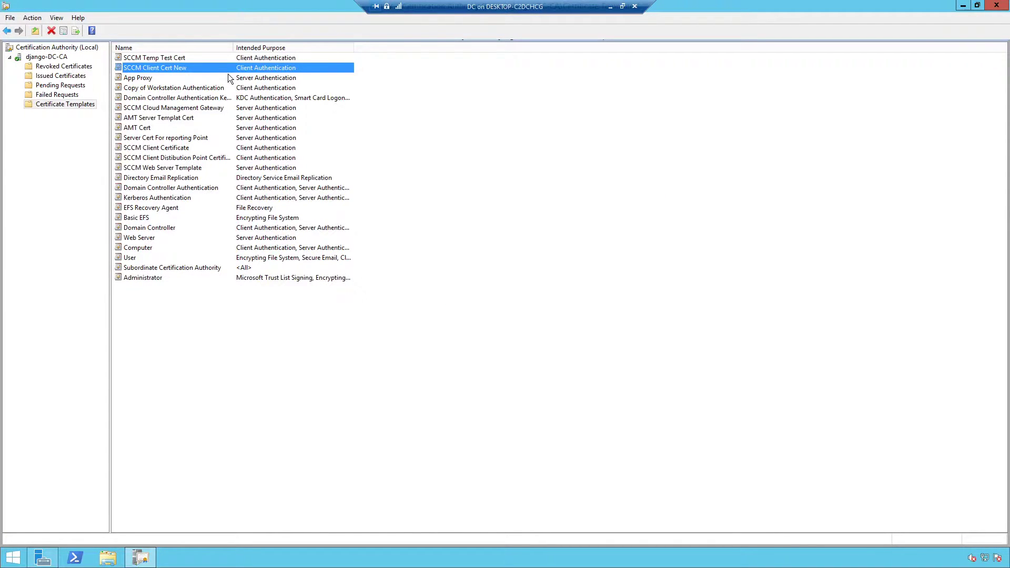
Review the server computer's Security permissions in django-DC-CA Properties.
click(58, 59)
right_click(56, 59)
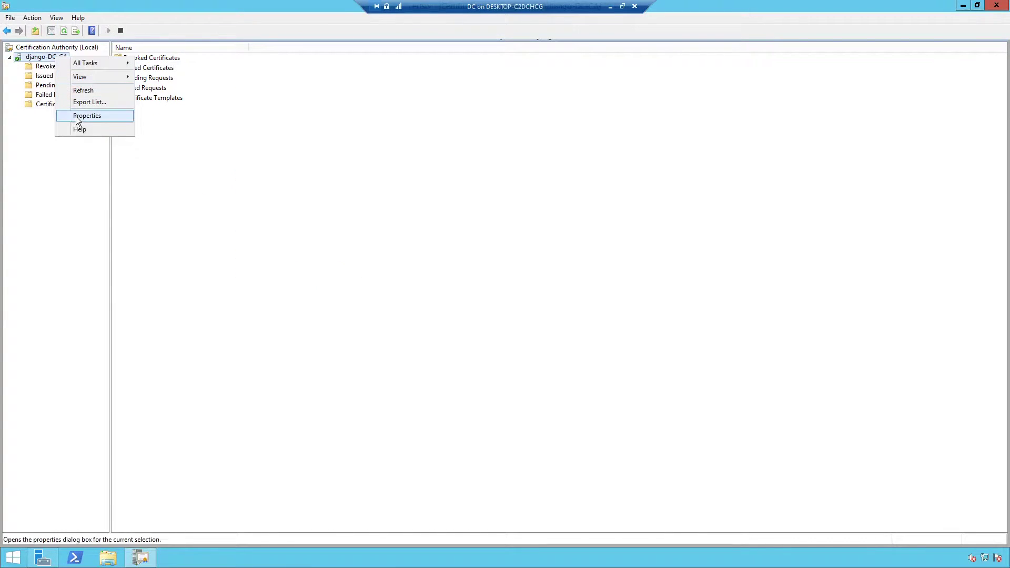
click(76, 115)
click(583, 184)
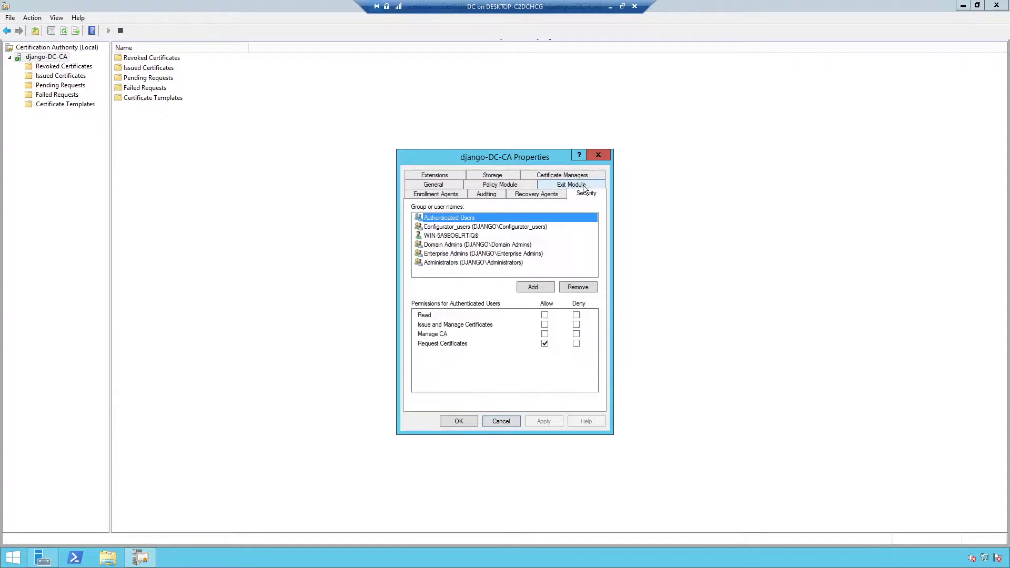
click(468, 236)
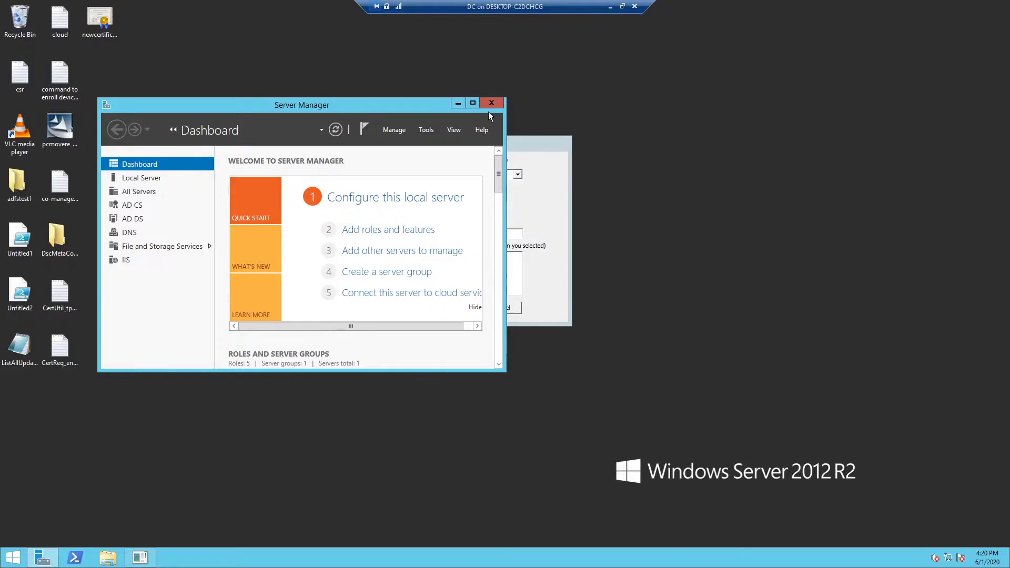
Close Server Manager, view the Root Certificate for Django profile, and go back to Configuration profiles.
click(490, 103)
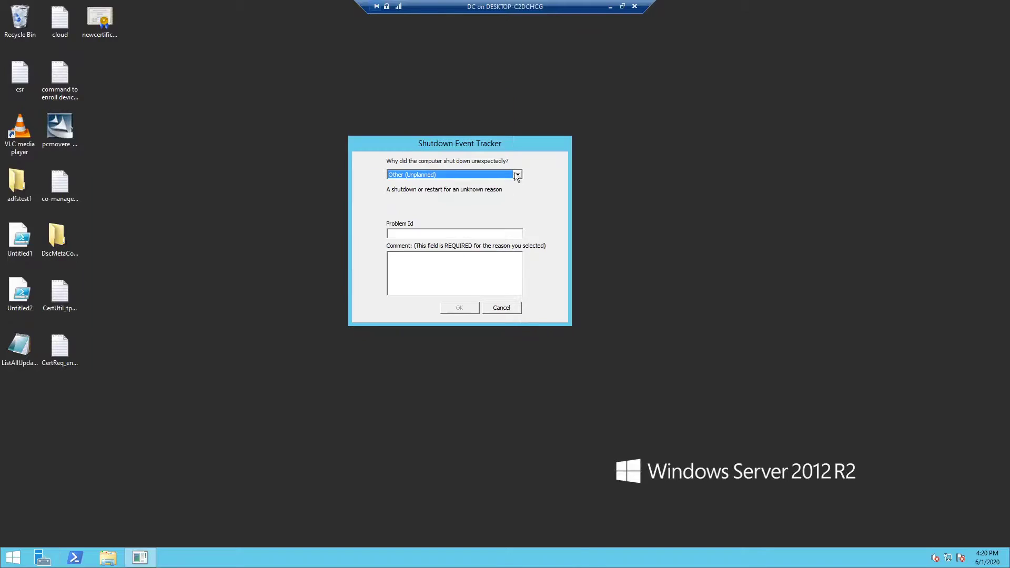
click(510, 309)
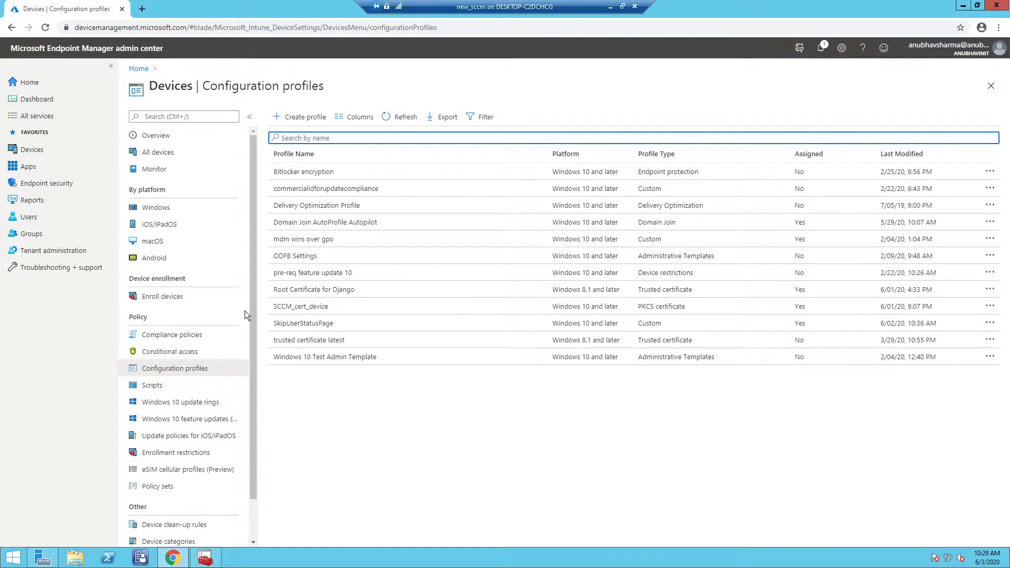
click(273, 291)
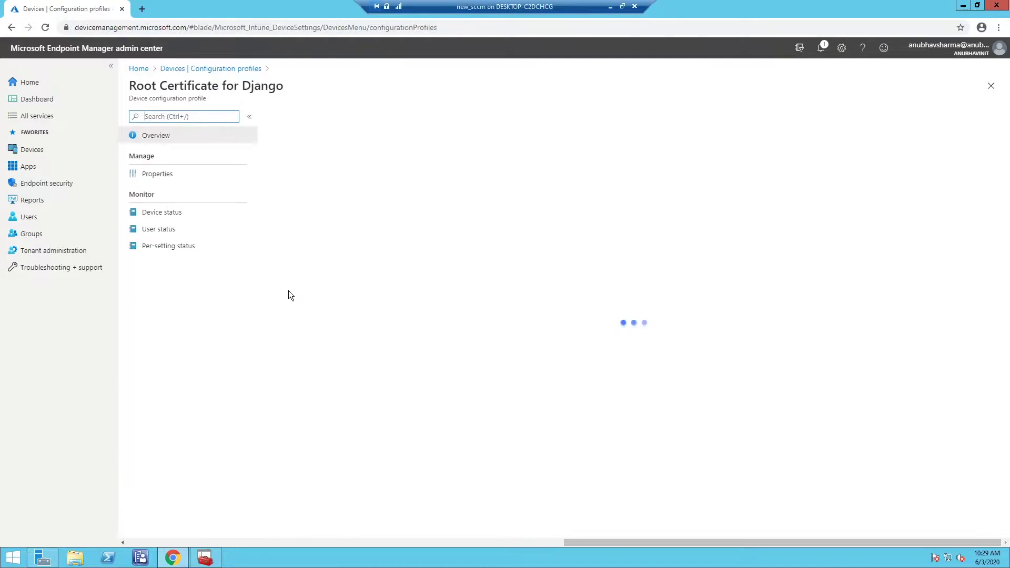
click(226, 68)
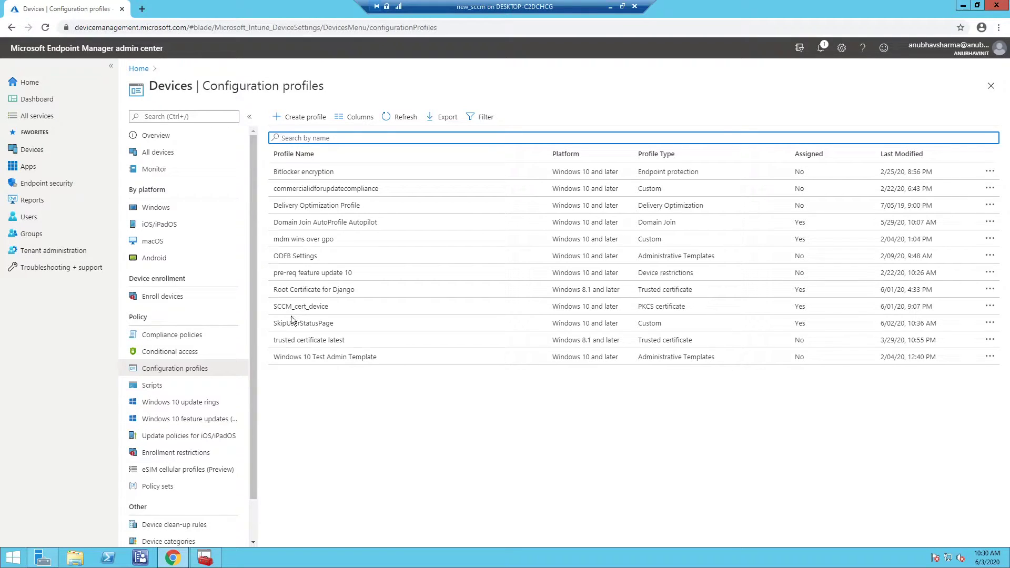
click(204, 558)
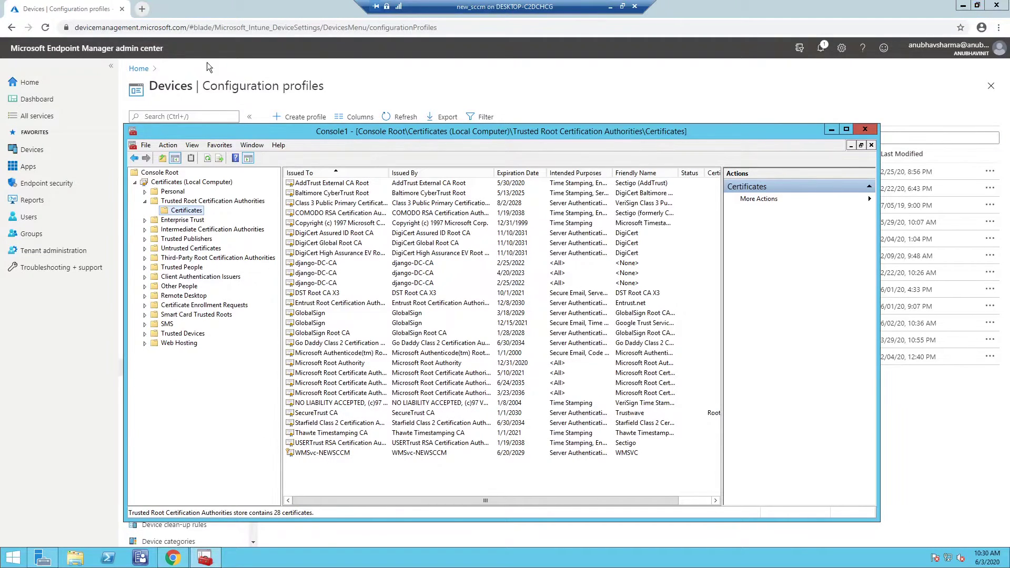
click(332, 265)
click(337, 274)
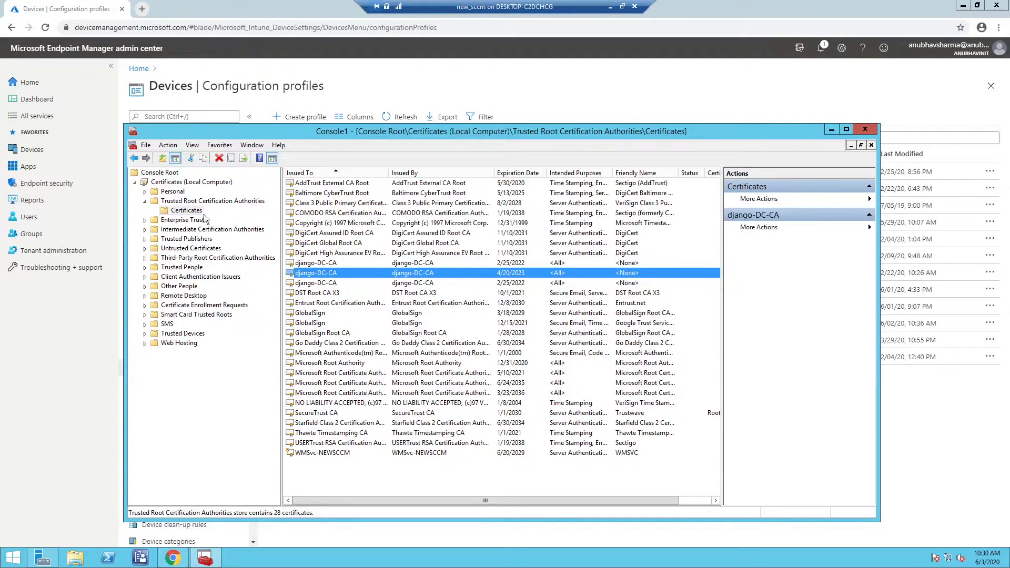
click(187, 211)
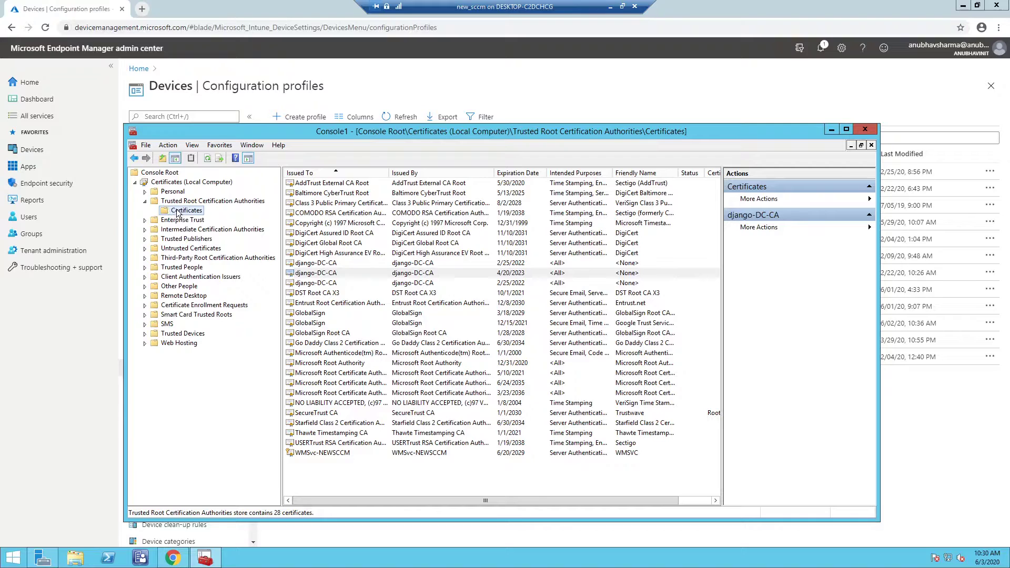
click(317, 273)
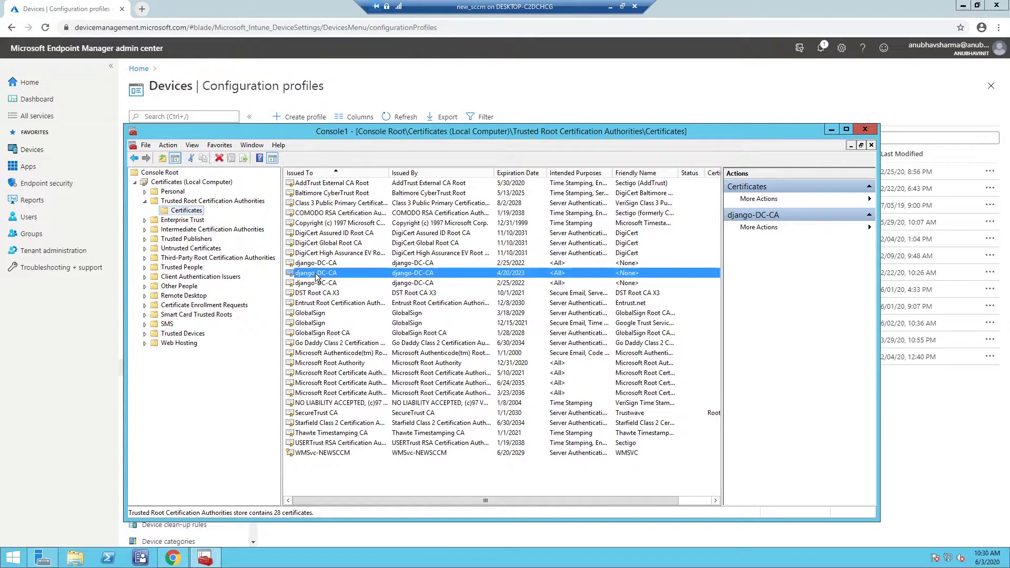
right_click(316, 276)
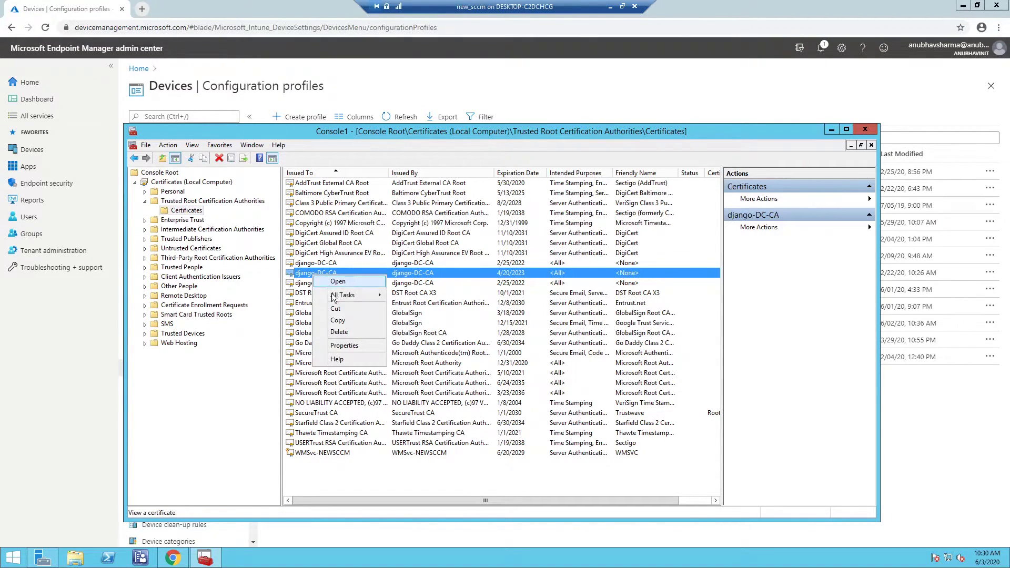
mouse_move(357, 295)
click(419, 310)
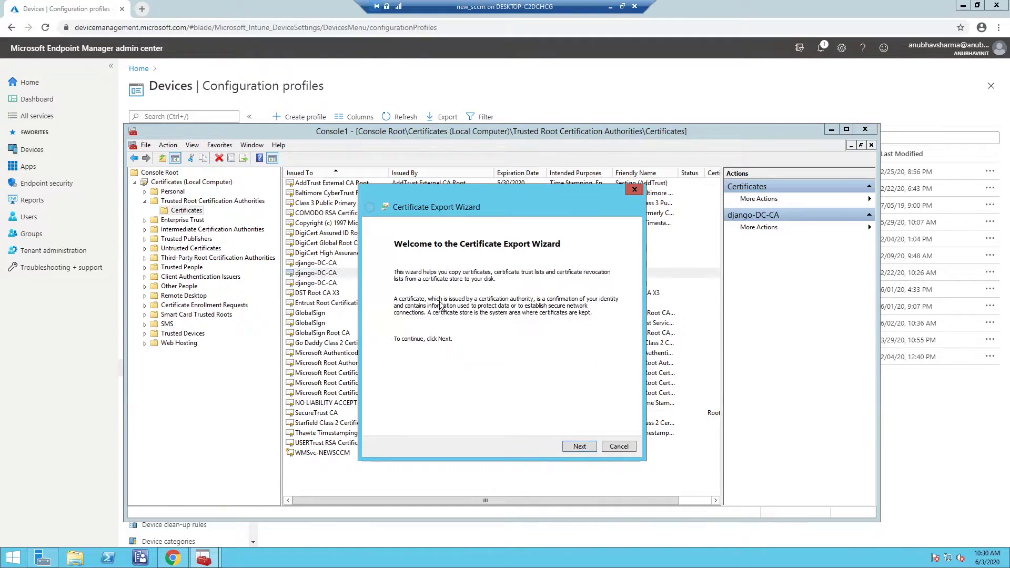
click(586, 448)
click(579, 448)
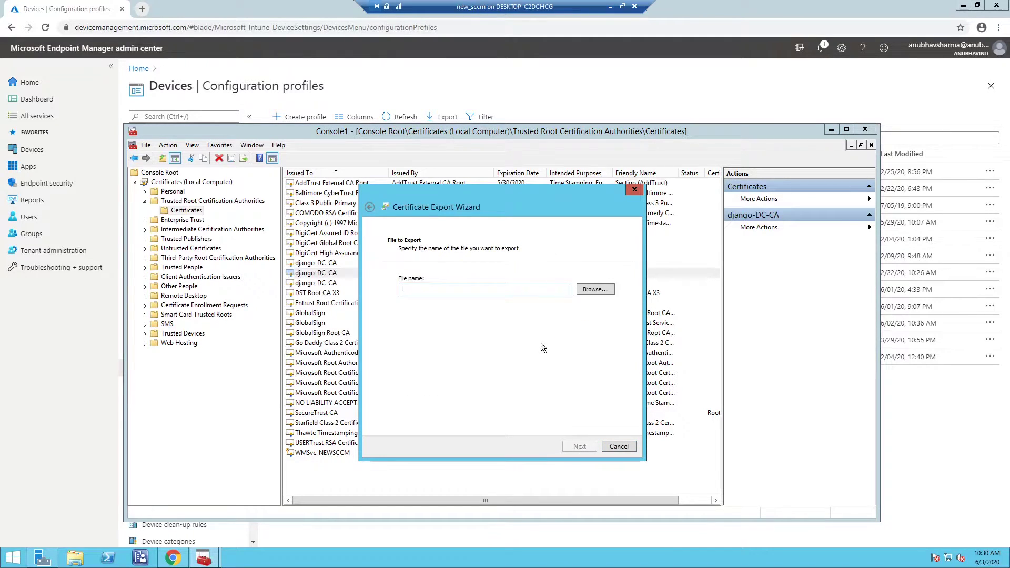
click(592, 289)
click(637, 437)
click(618, 446)
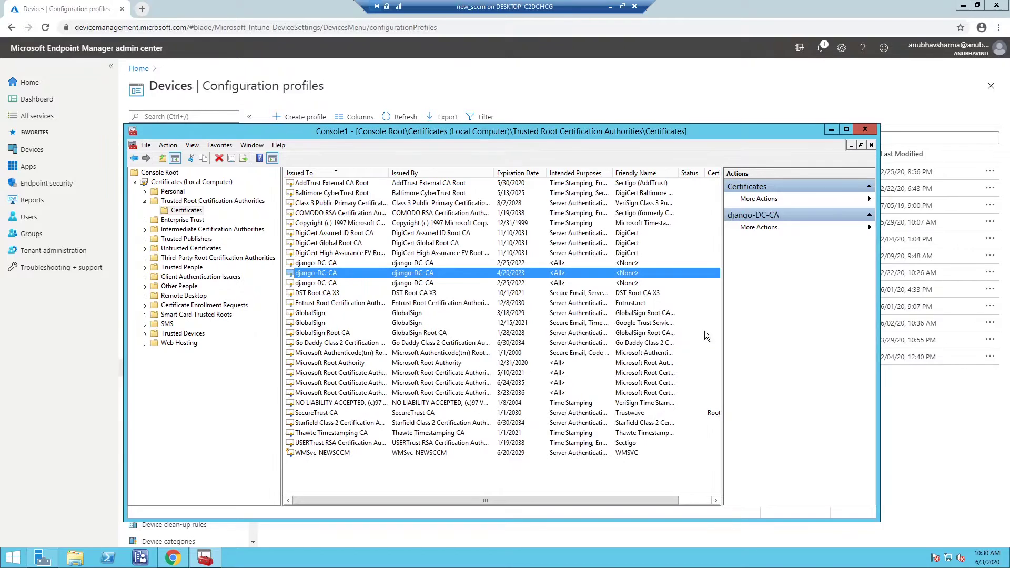
Start a Windows 10 and later Trusted certificate profile and upload rootcert.cer.
click(831, 130)
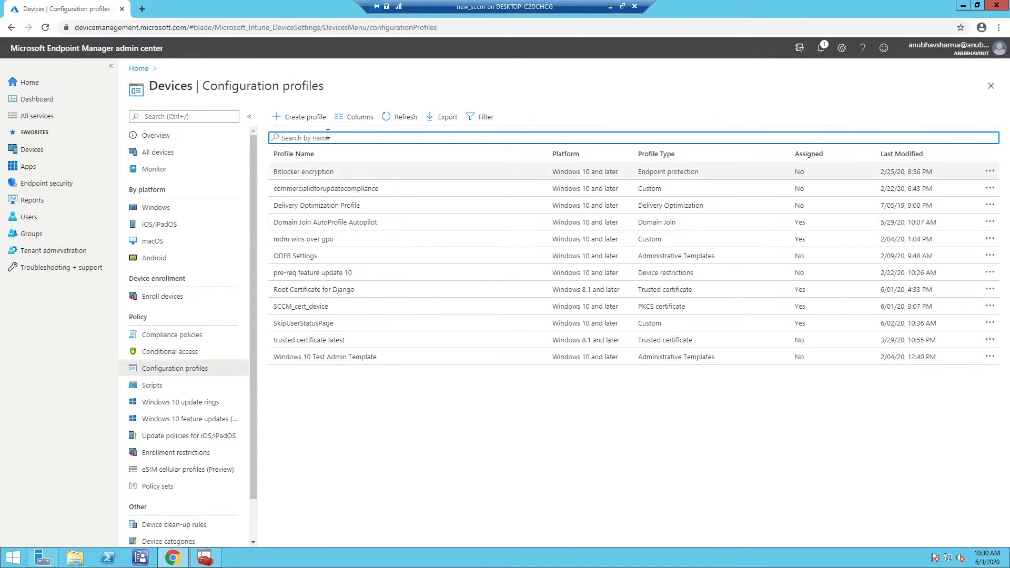
click(298, 117)
click(768, 121)
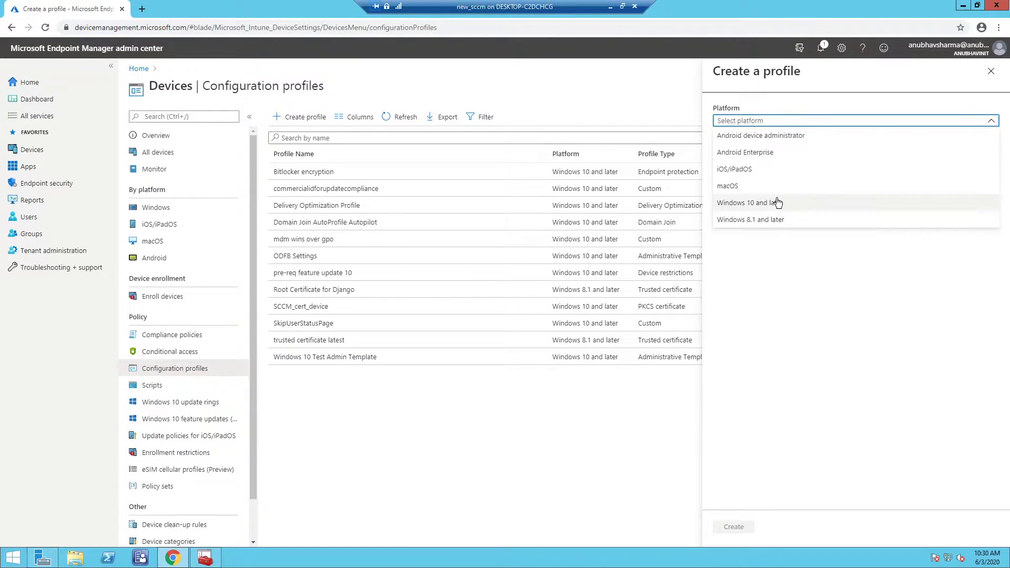
click(778, 203)
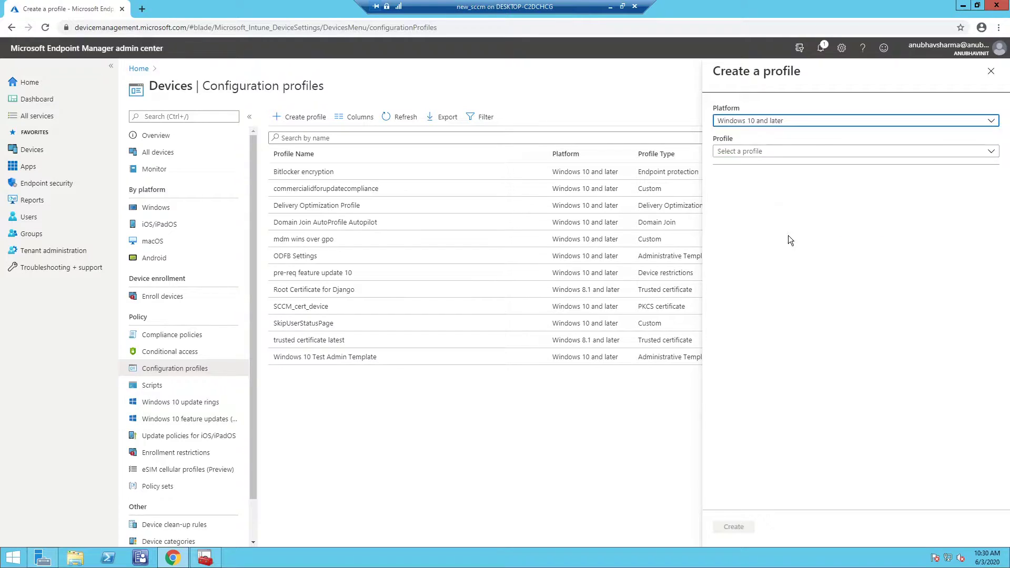
click(781, 151)
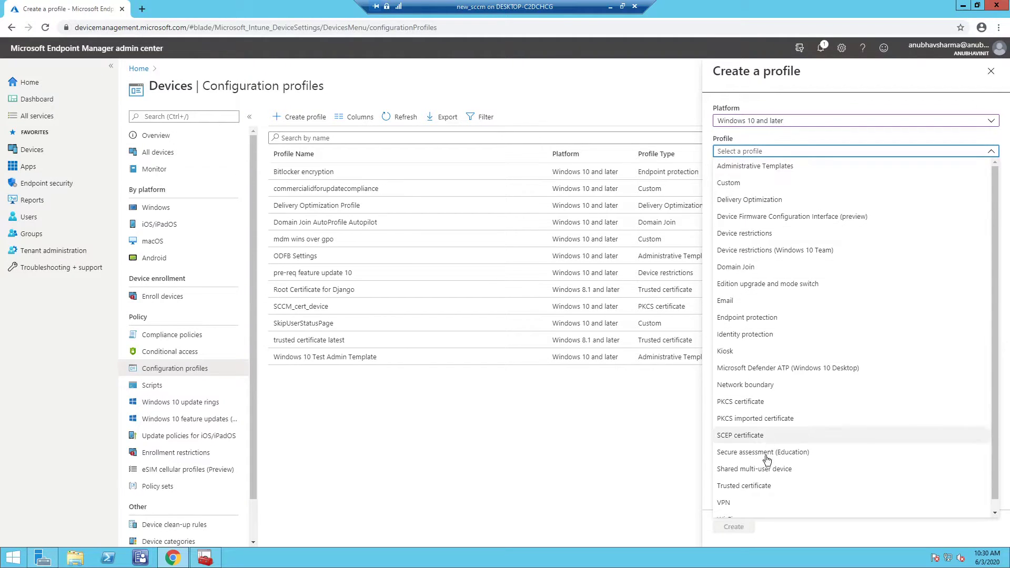
click(761, 486)
click(733, 527)
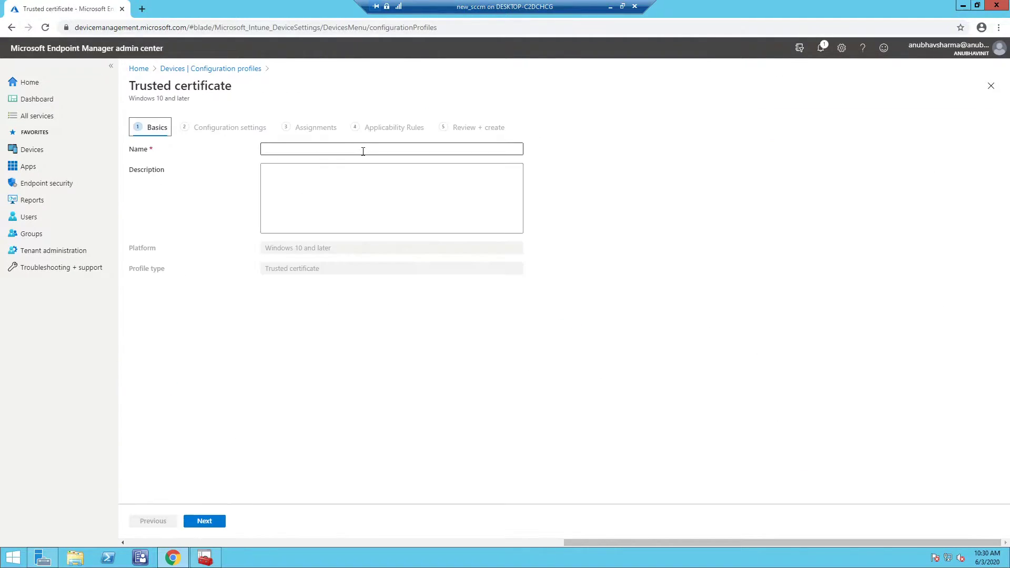
click(207, 520)
click(517, 173)
double_click(123, 137)
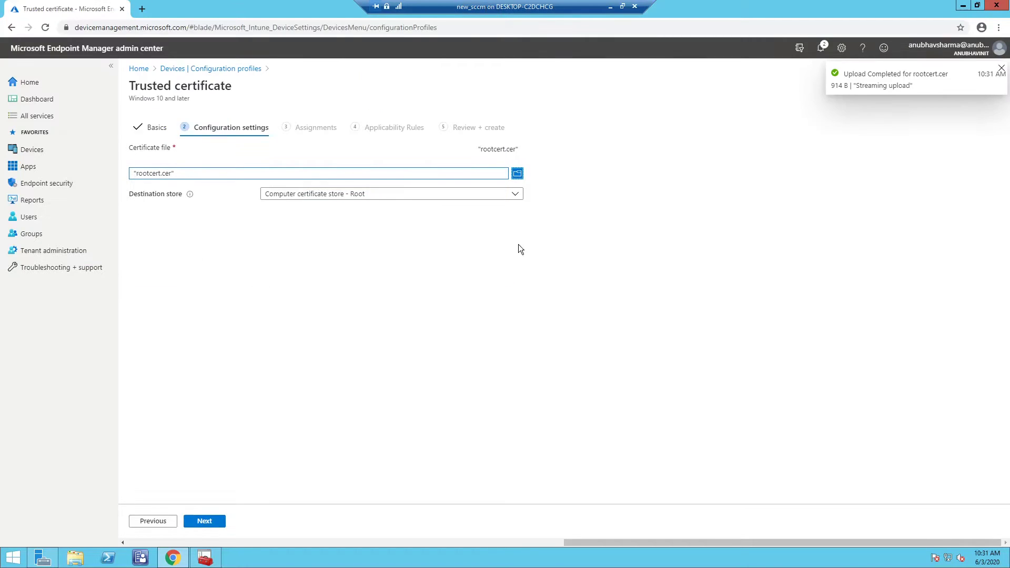
Search for hybrid_auto_test in Assignments, close the picker, and discard the unsaved profile.
click(208, 521)
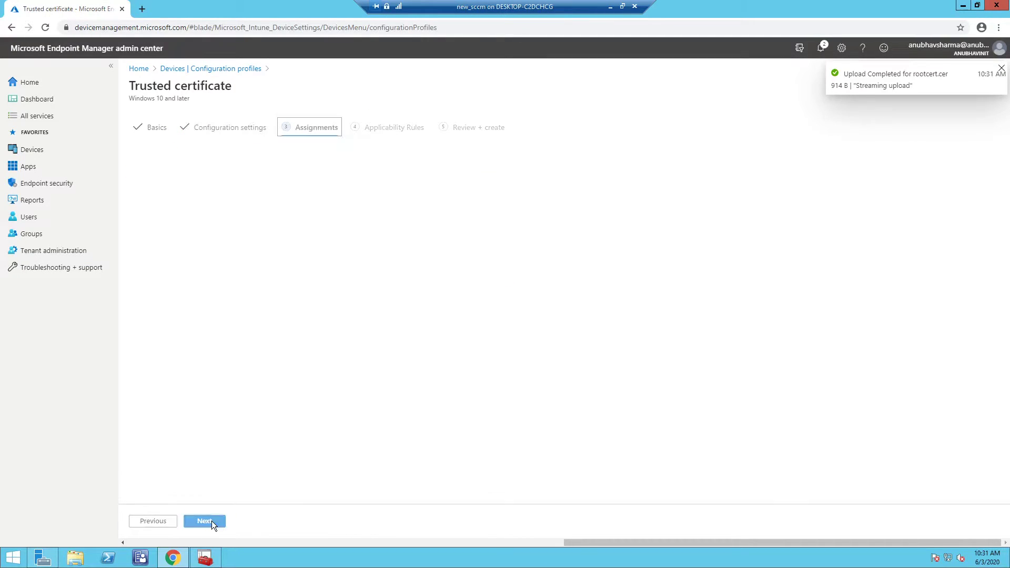
click(189, 227)
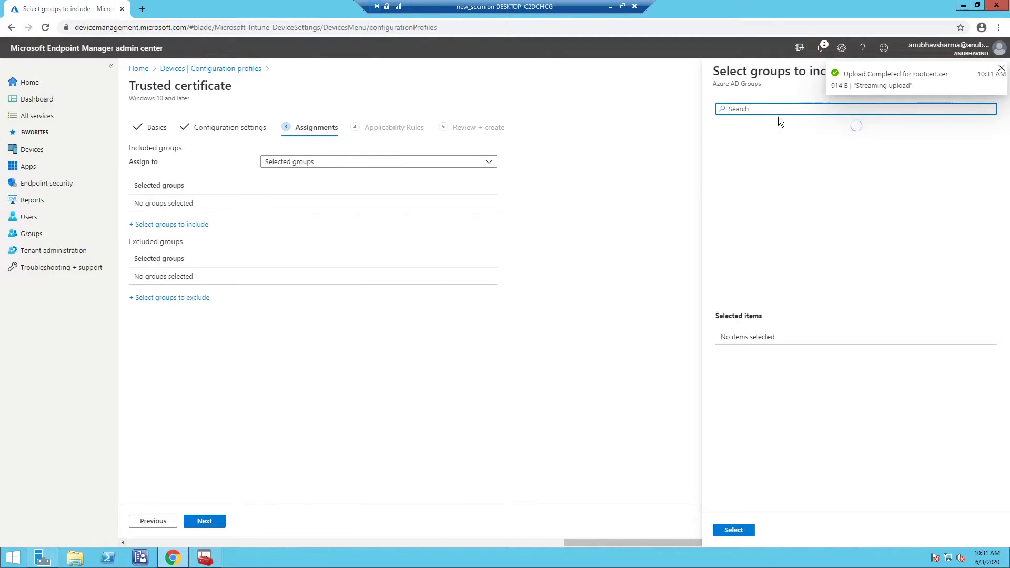
text(hybr)
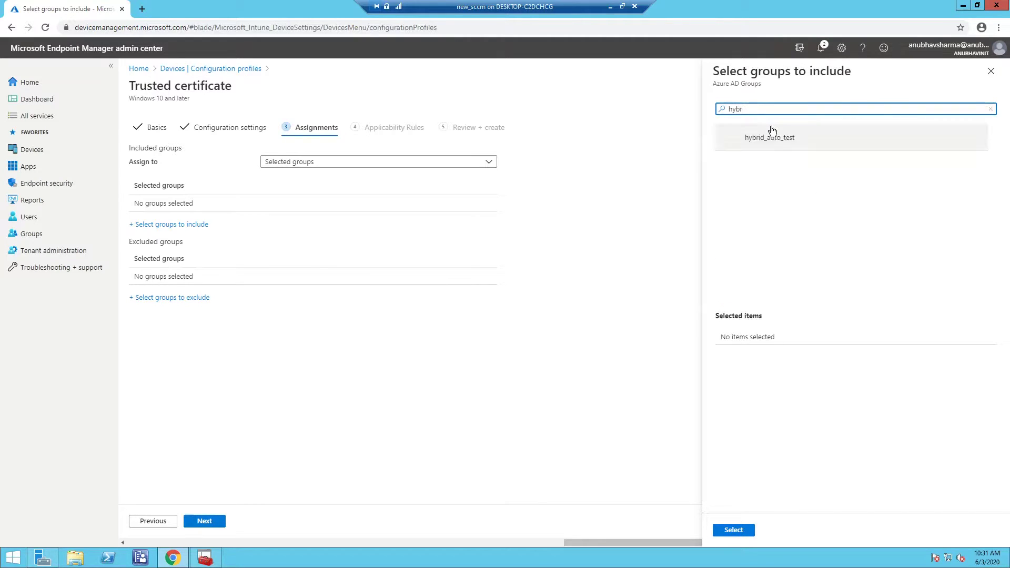
click(770, 135)
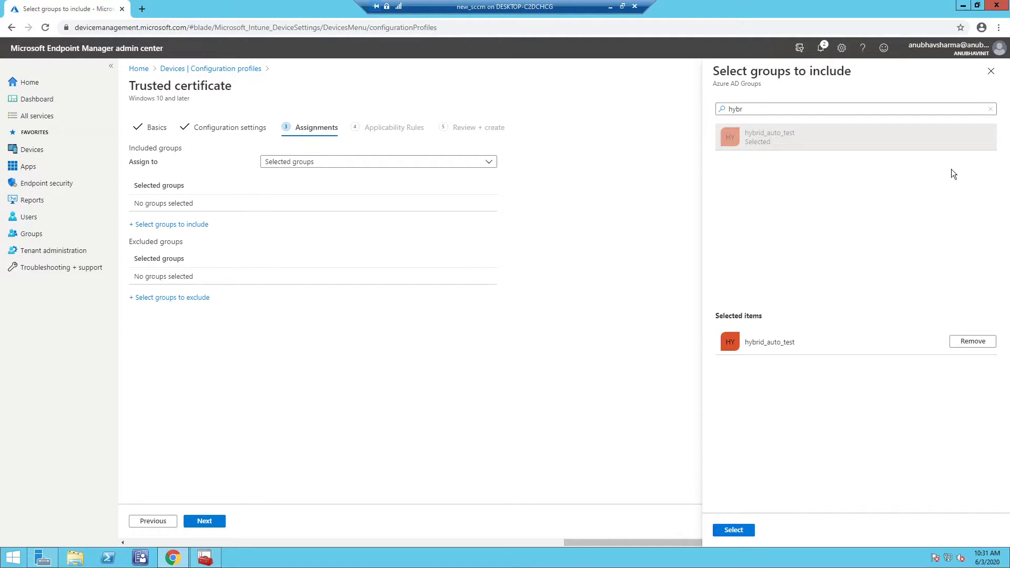
click(990, 71)
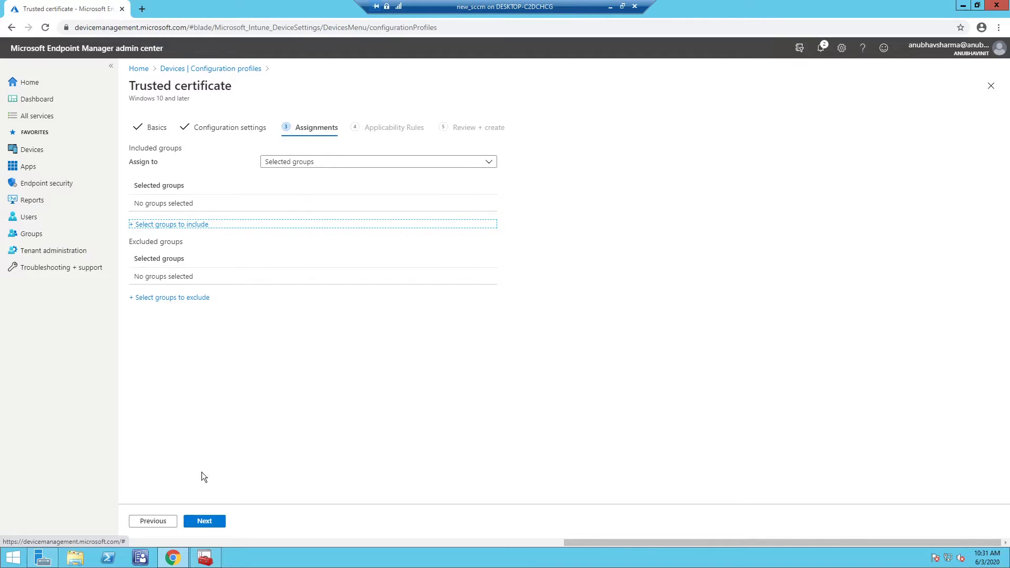
click(205, 68)
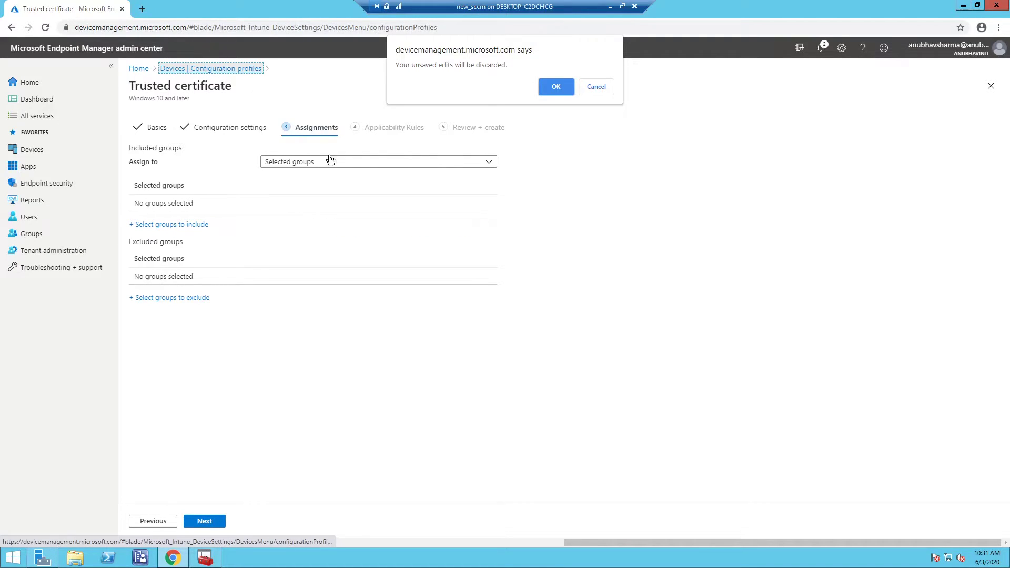
click(554, 88)
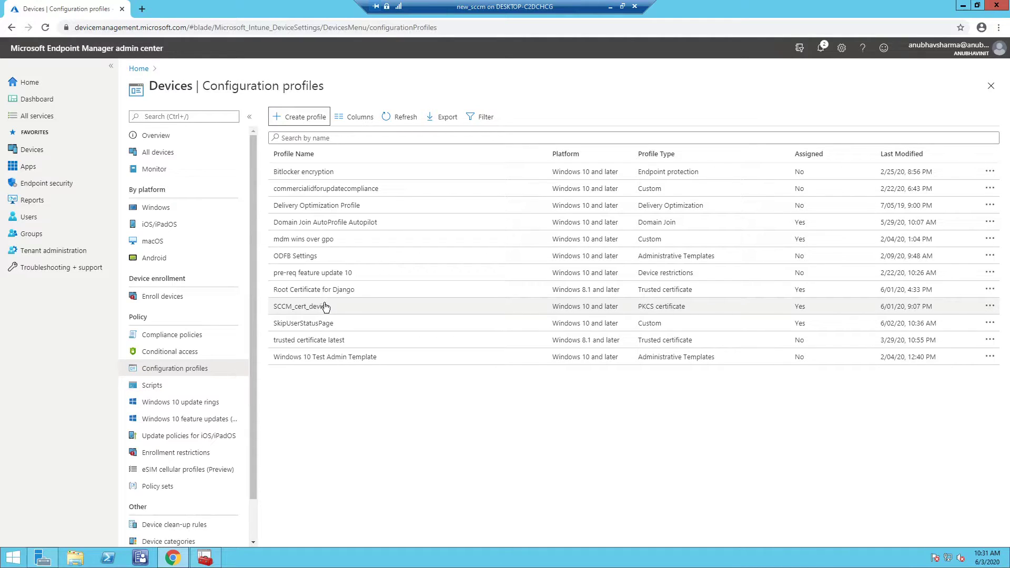
Create a Windows 10 and later PKCS certificate profile named 'test'.
click(293, 120)
click(770, 124)
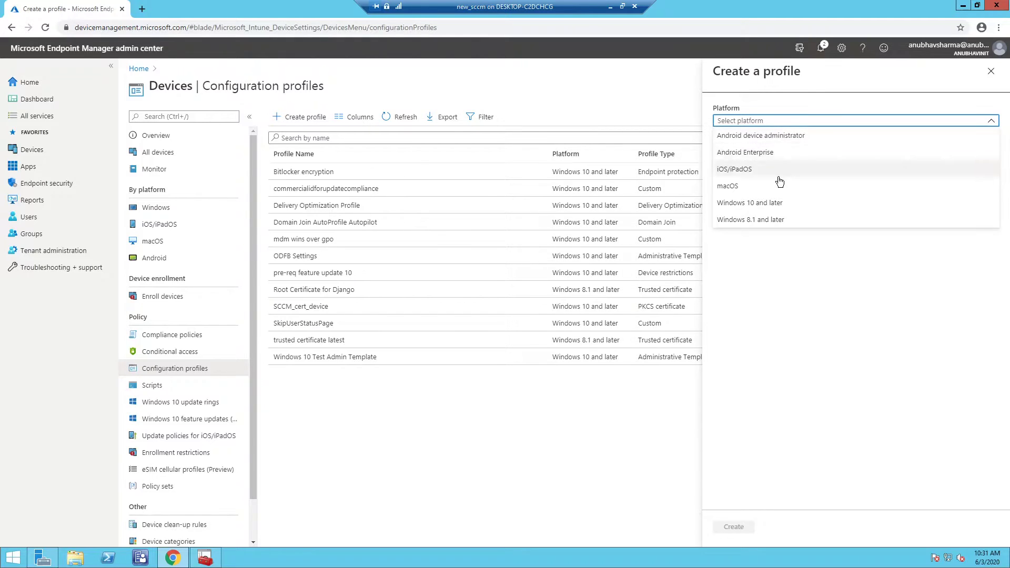
click(778, 203)
click(811, 152)
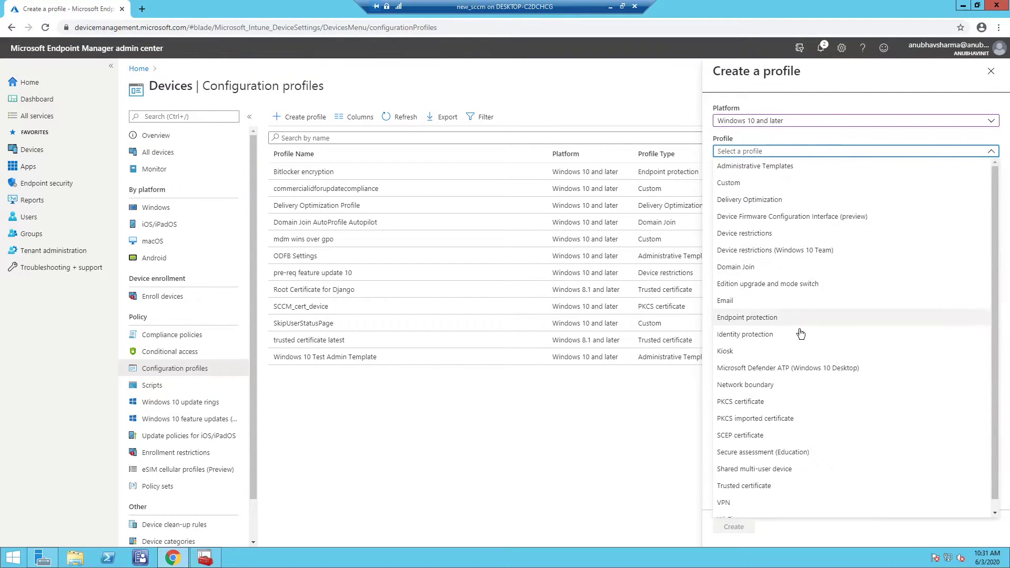
click(771, 401)
click(731, 532)
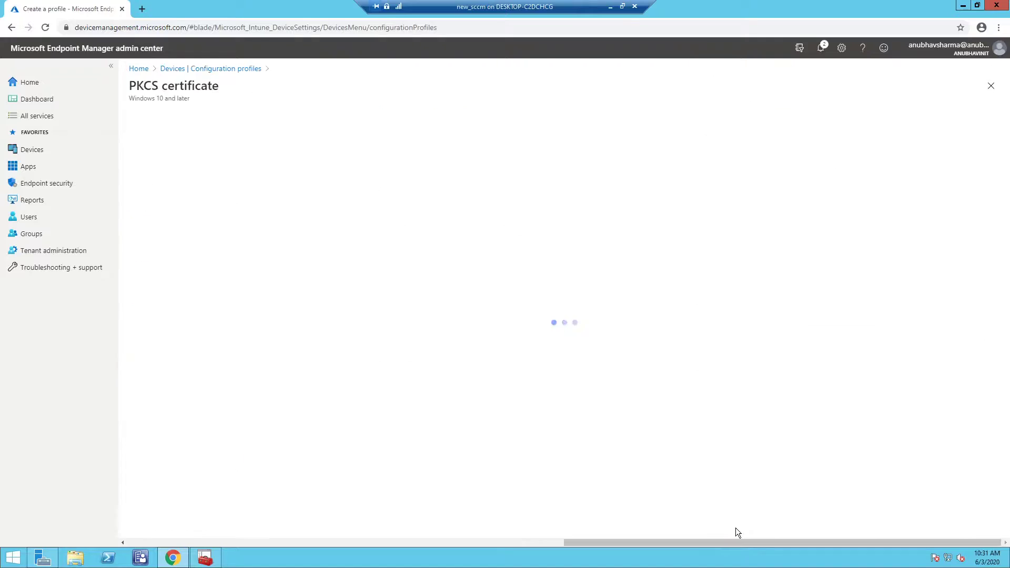
click(329, 150)
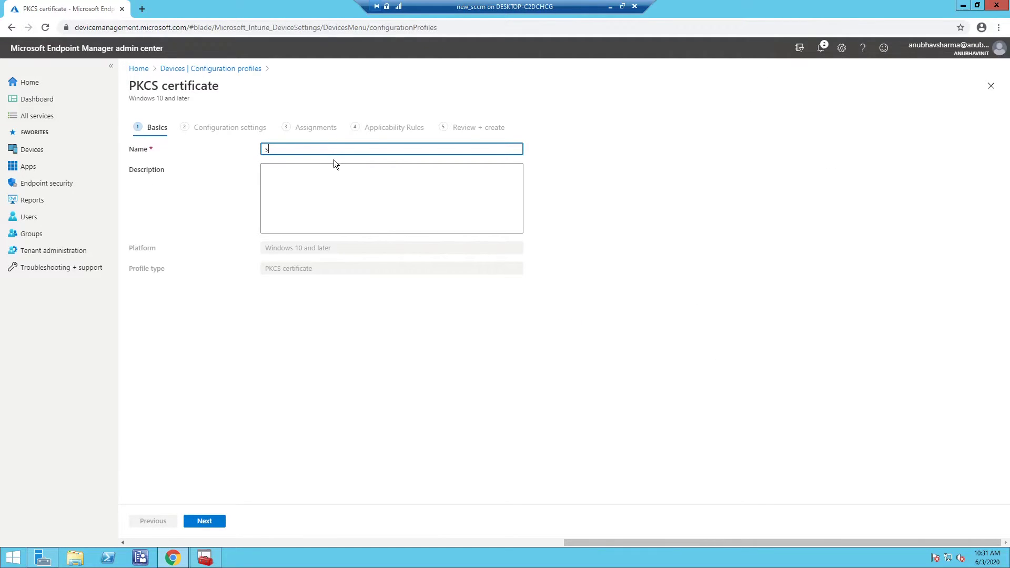
text(test)
click(225, 522)
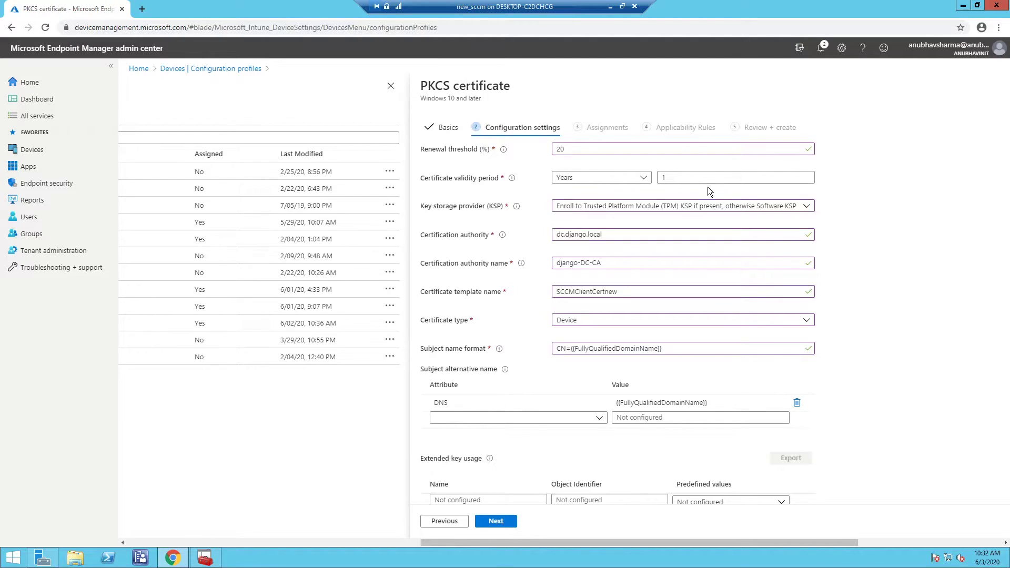
Keep the TPM-if-present key storage provider and check the CA host and django-DC-CA name.
click(720, 206)
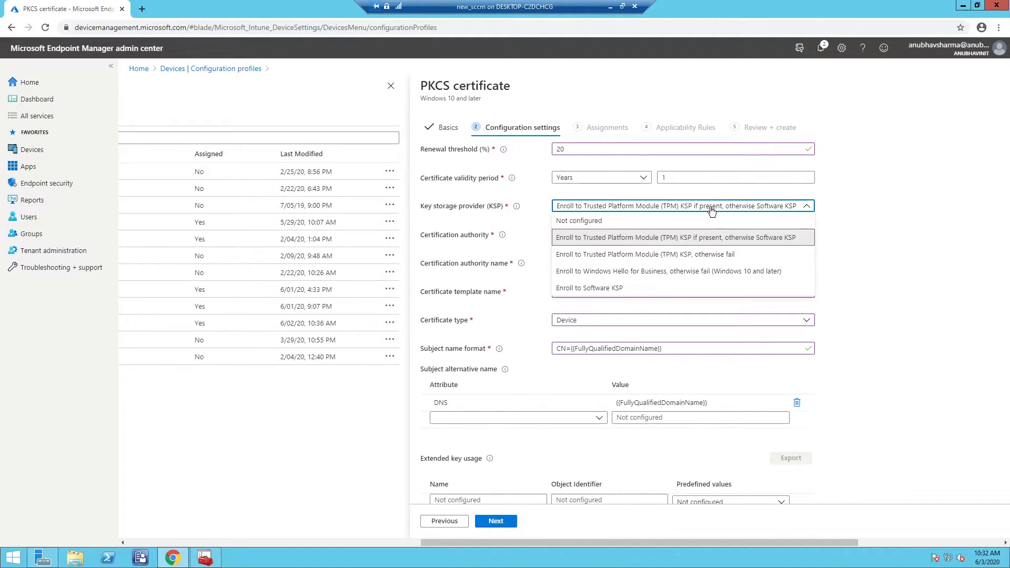
click(638, 242)
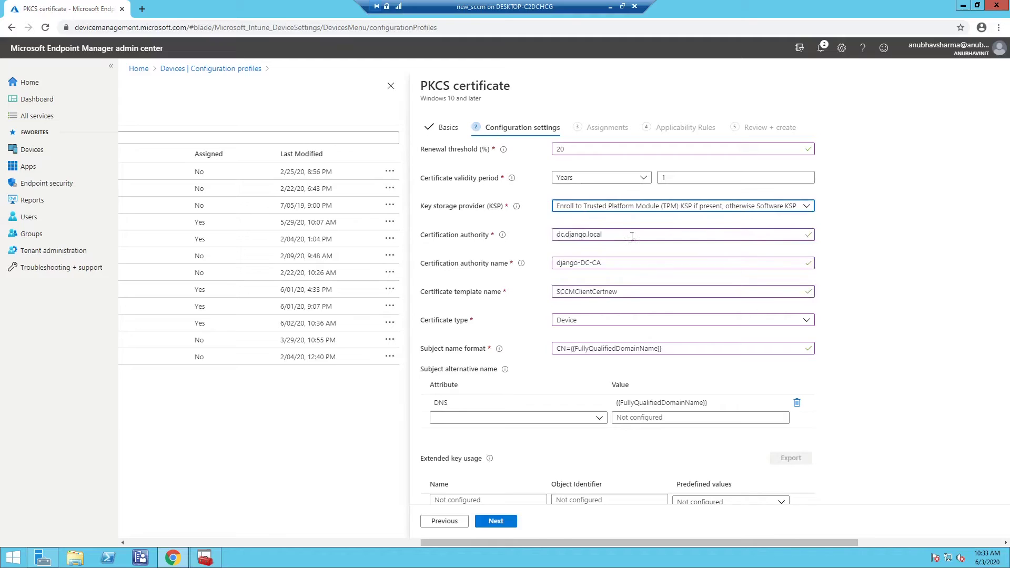
drag(631, 236, 543, 236)
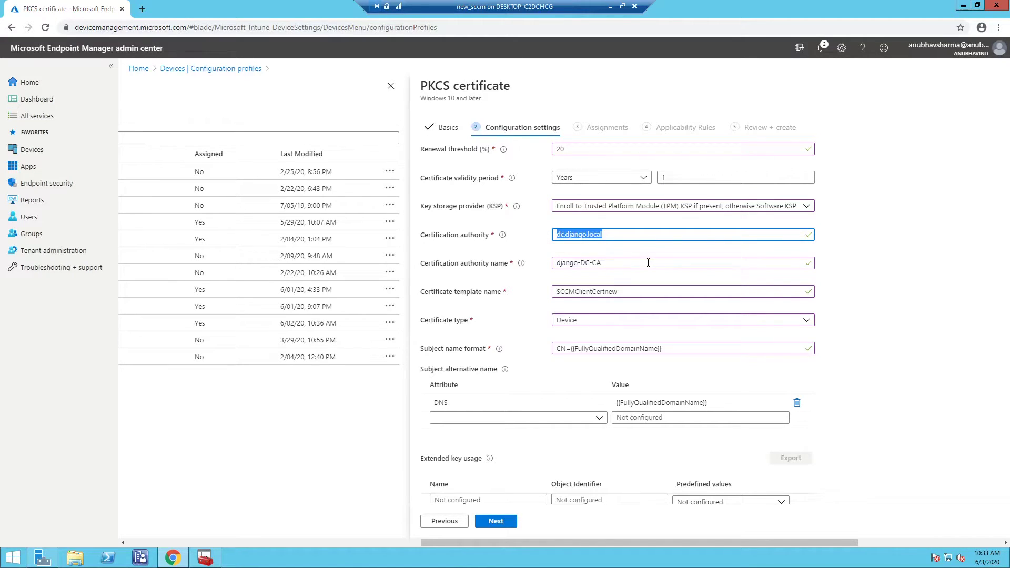
drag(645, 267, 534, 268)
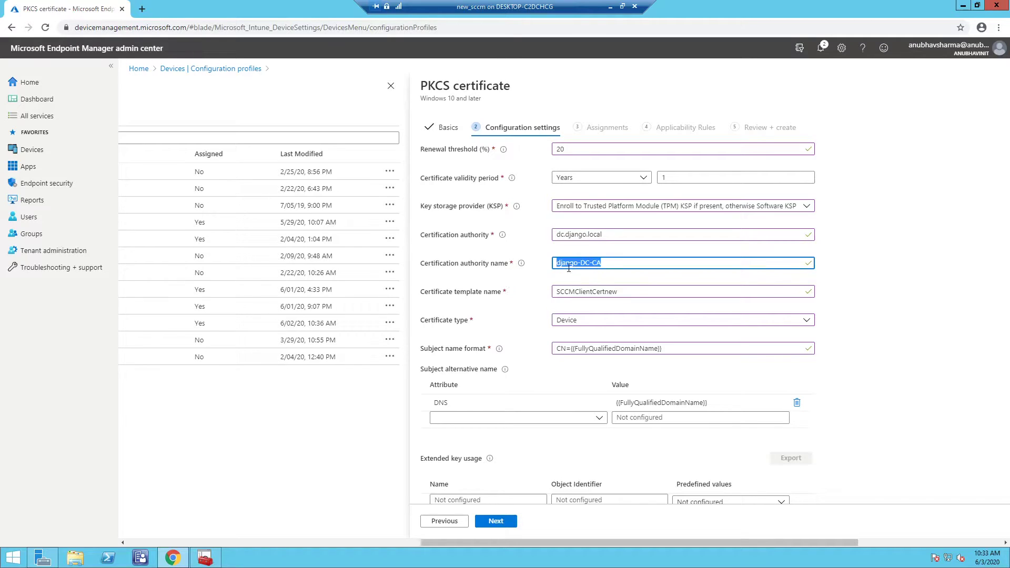
click(610, 7)
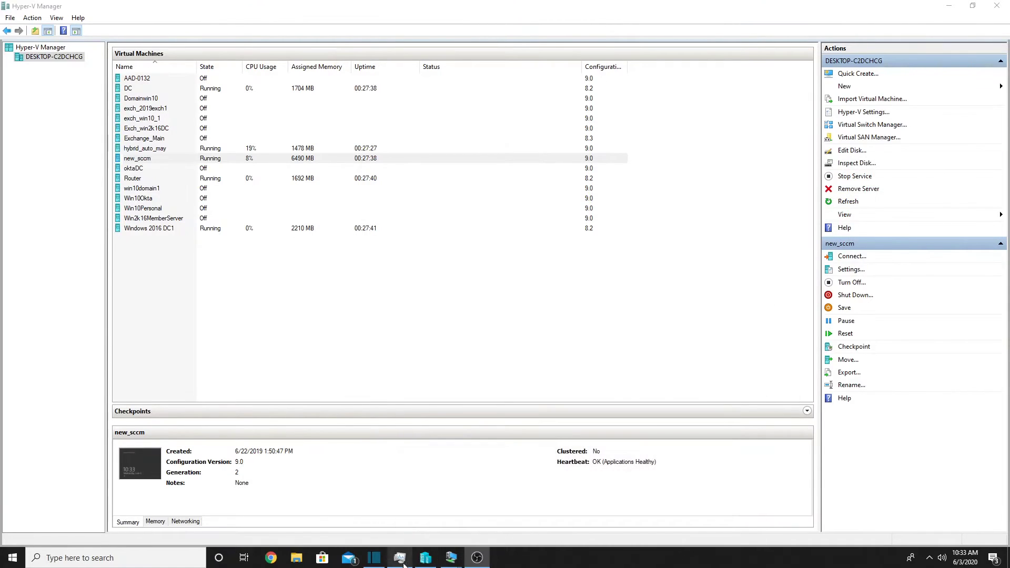
mouse_move(454, 557)
click(409, 514)
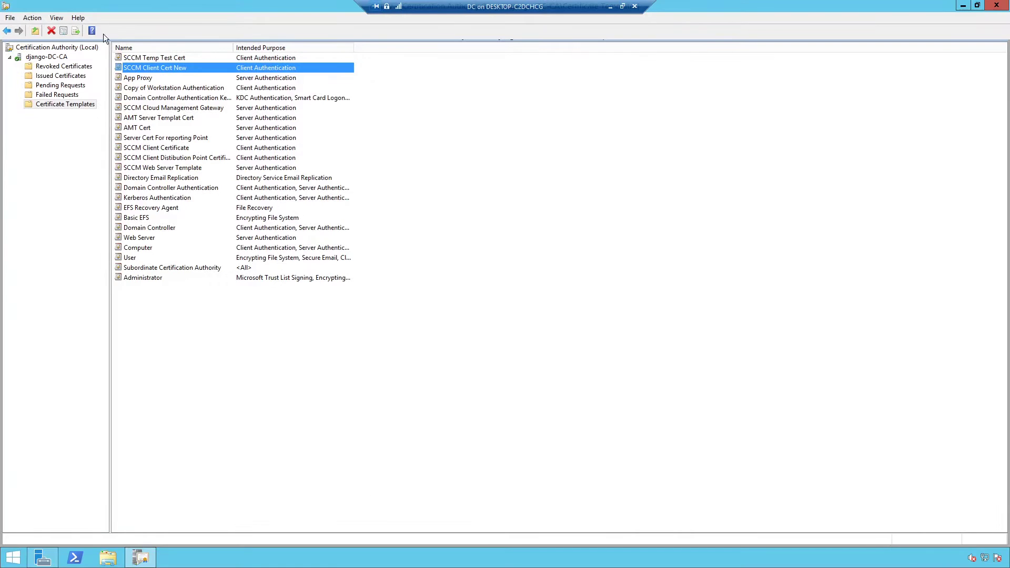
click(46, 57)
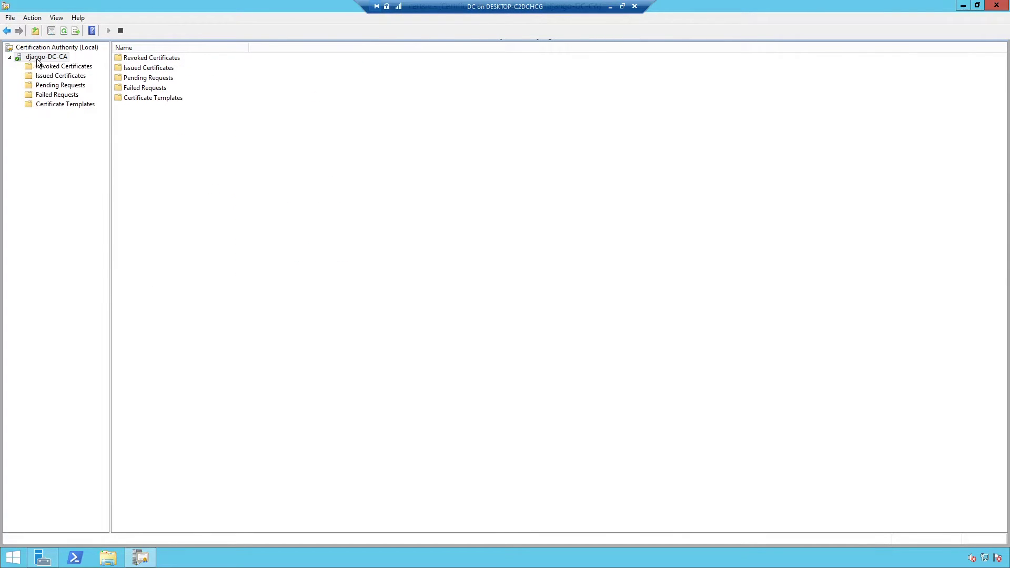
click(65, 105)
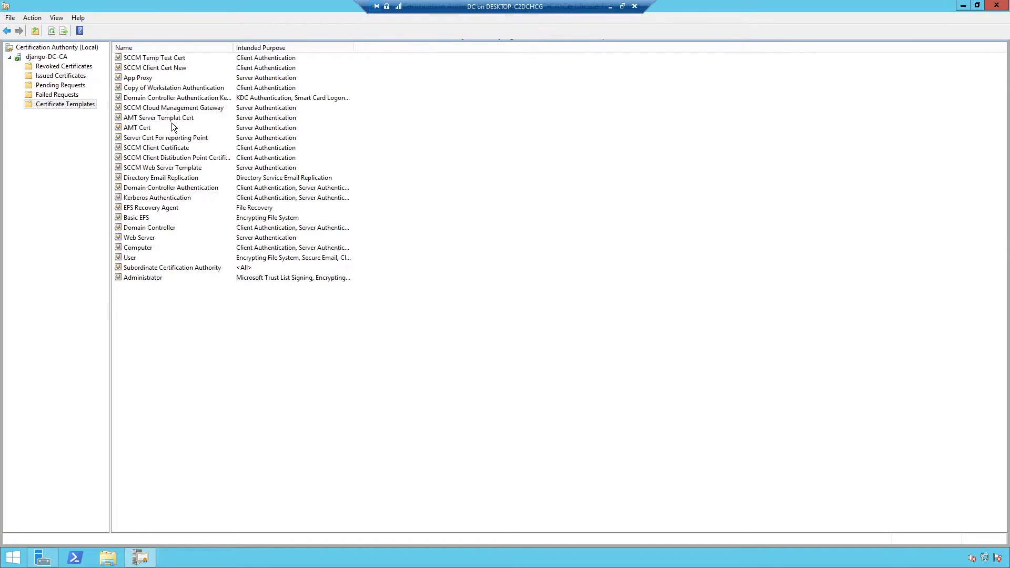
click(180, 70)
double_click(169, 72)
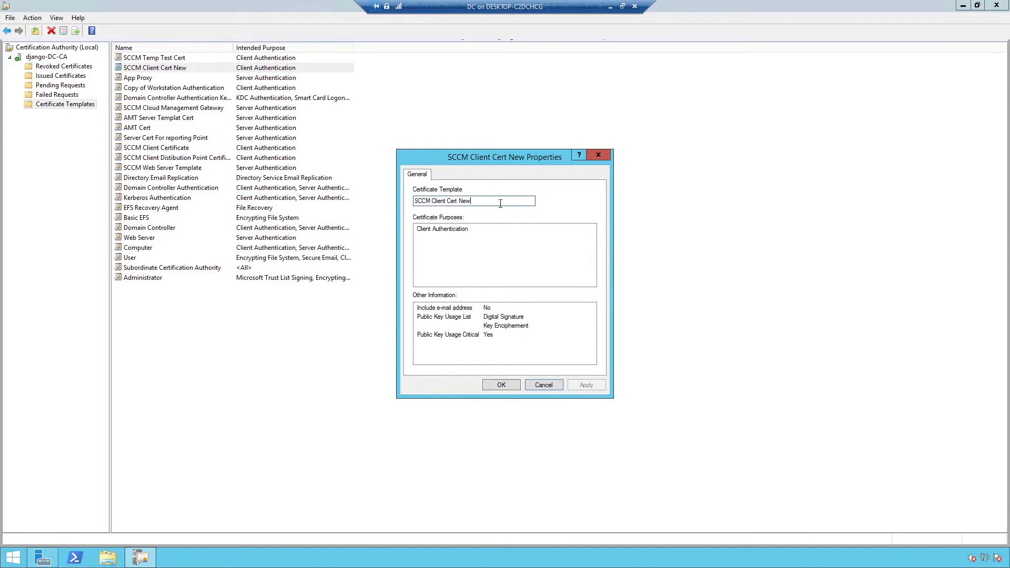
click(542, 385)
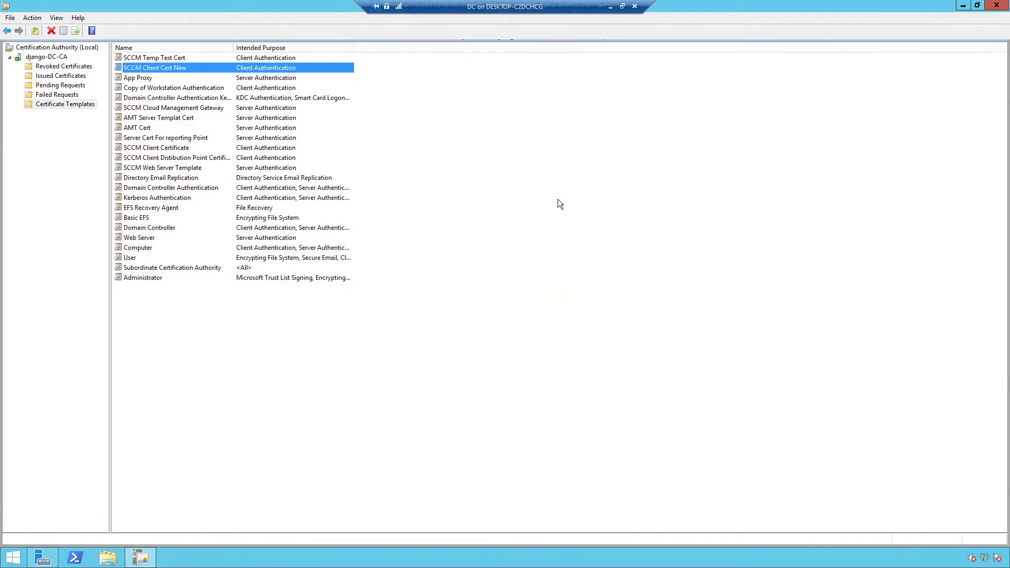
click(610, 6)
mouse_move(477, 556)
click(489, 519)
Check template SCCMClientCertnew, keep Device certificate type and the DNS subject alternative name.
drag(634, 293, 550, 294)
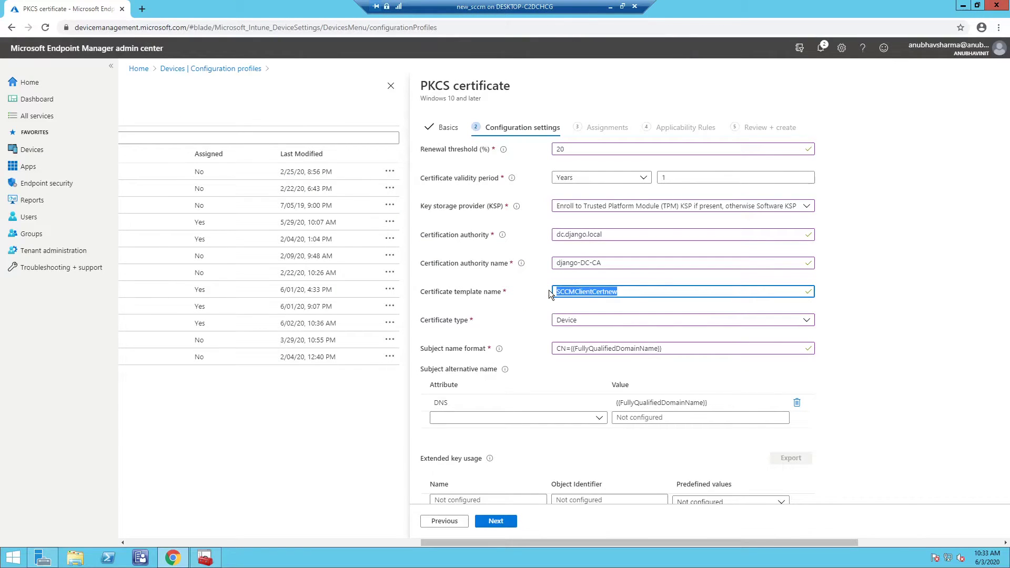
click(610, 321)
click(600, 350)
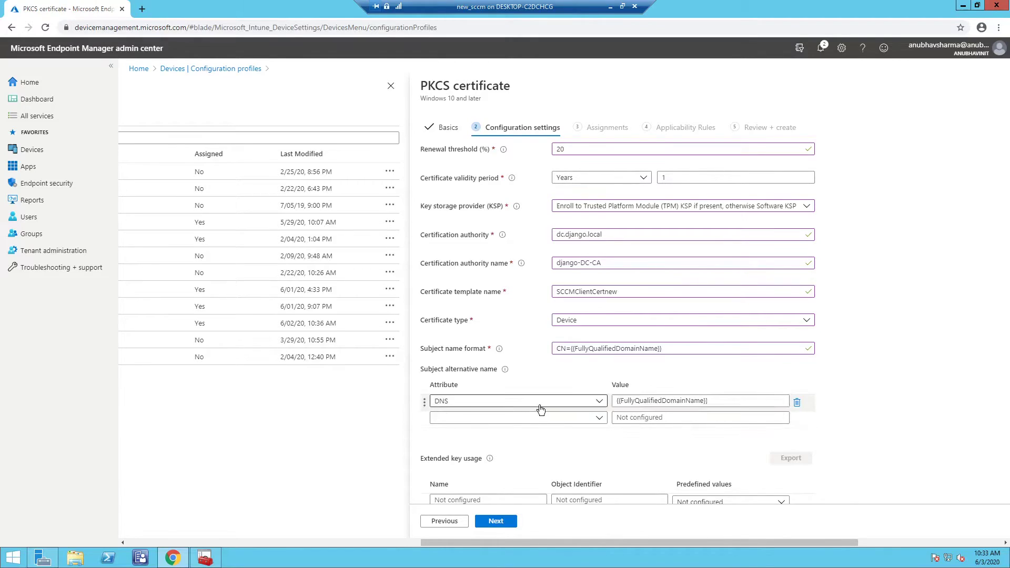
click(536, 410)
click(469, 449)
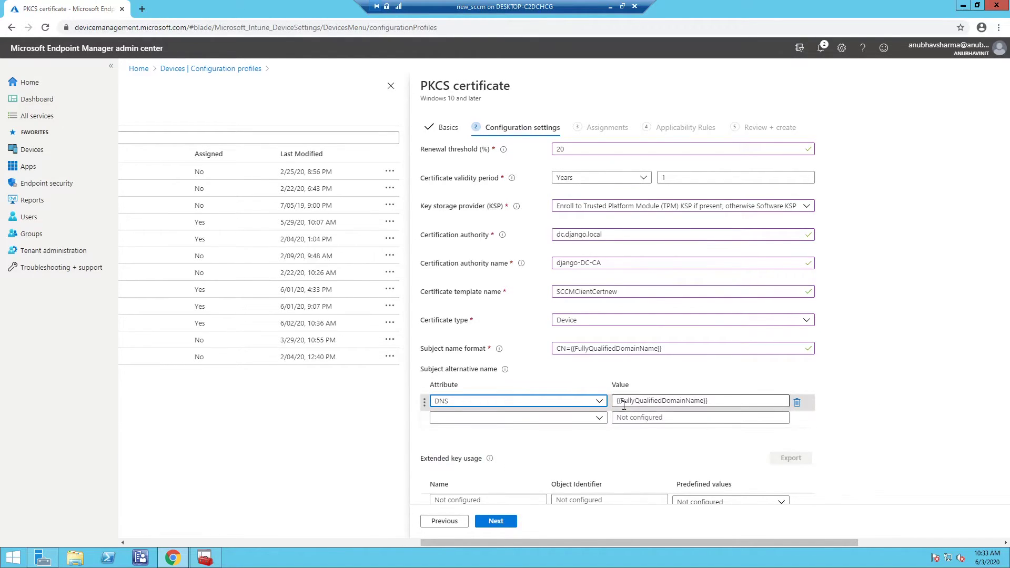
click(898, 404)
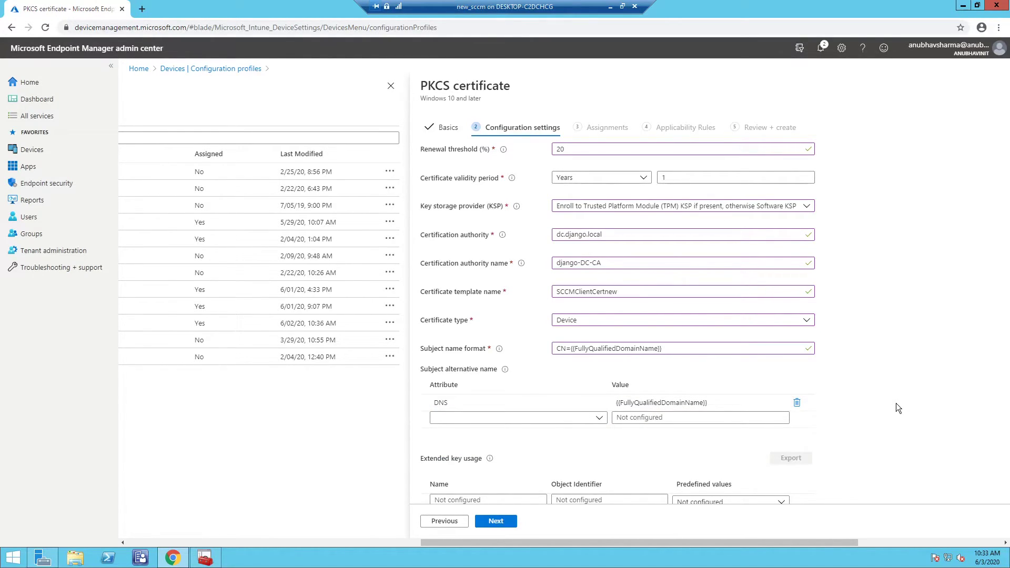
scroll(894, 403, down, 1)
click(506, 523)
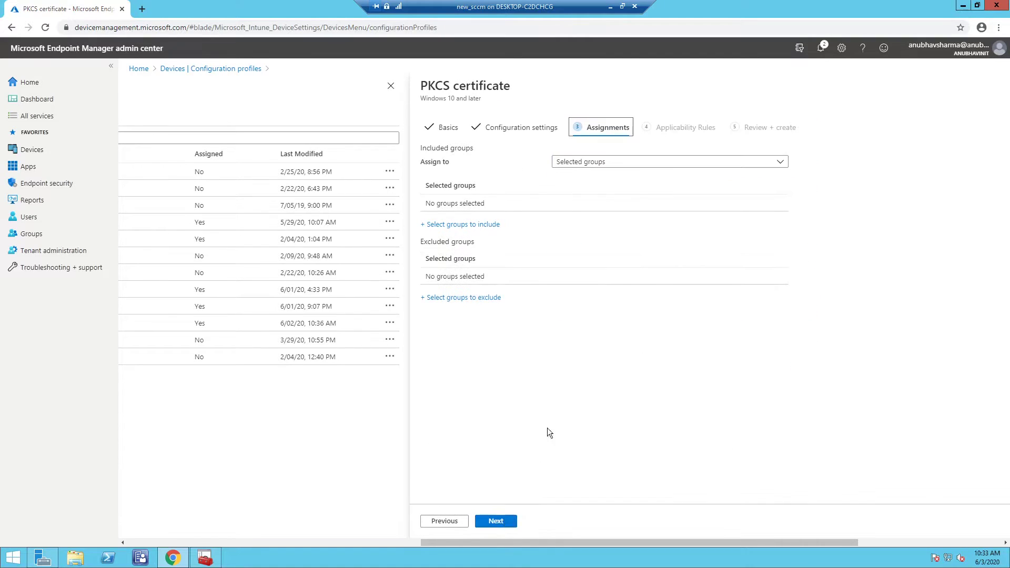
Include the hybrid_auto_test group, then close the PKCS profile wizard.
click(472, 226)
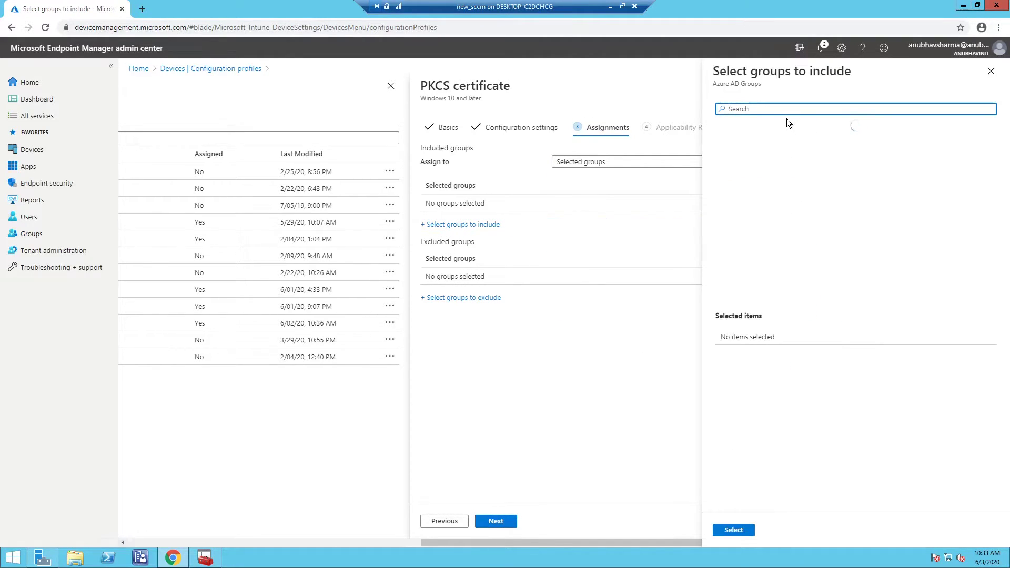
text(hybr)
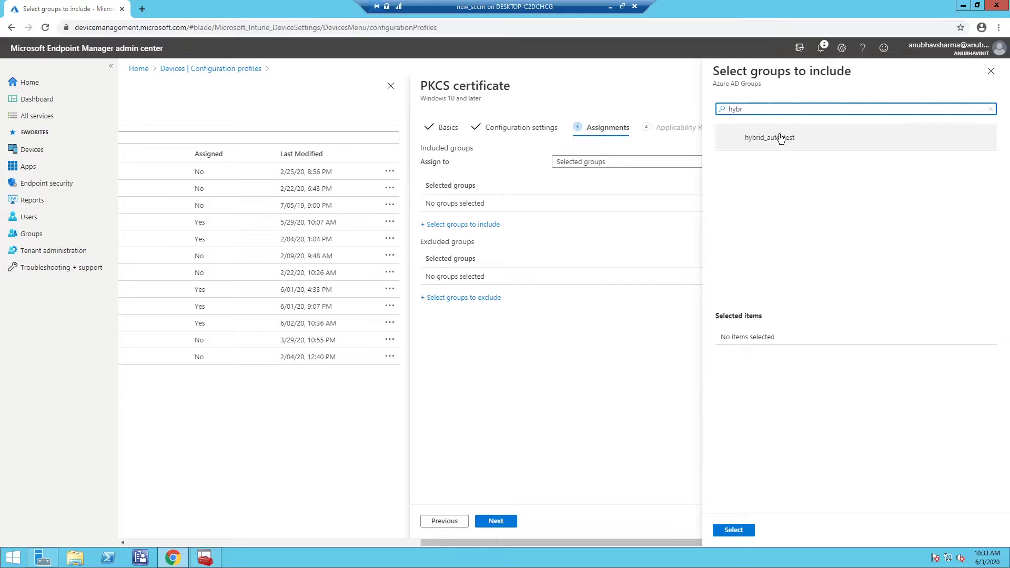
click(780, 137)
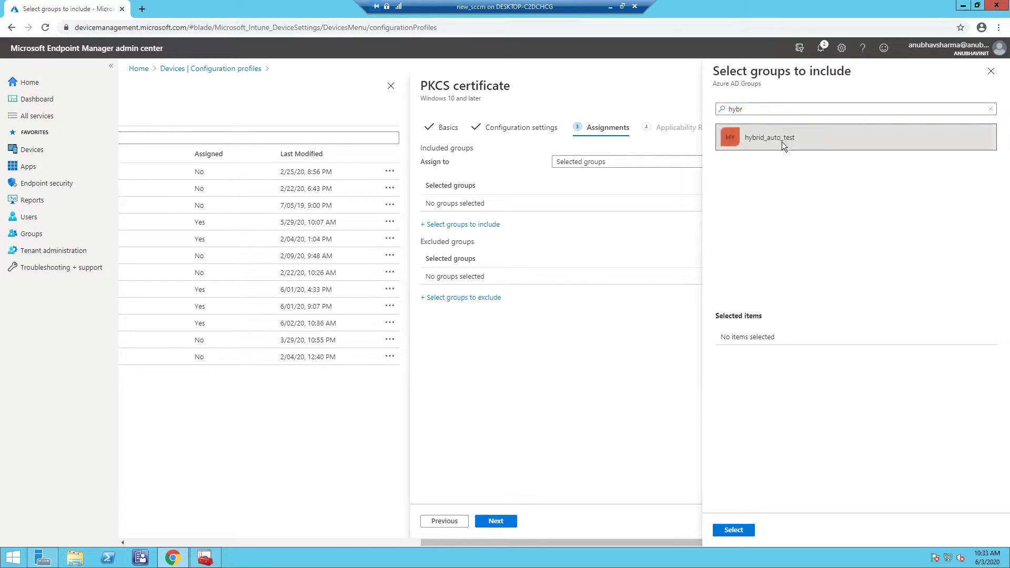
click(749, 531)
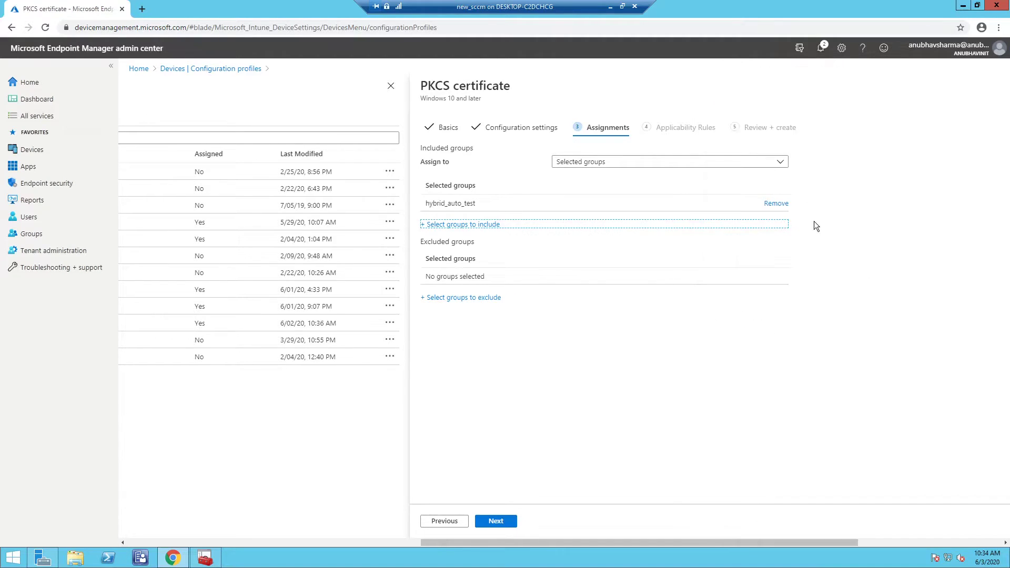
click(390, 86)
Discard the wizard, inspect the SCCM_cert_device profile's Properties and certificate template, then return to the list.
click(556, 86)
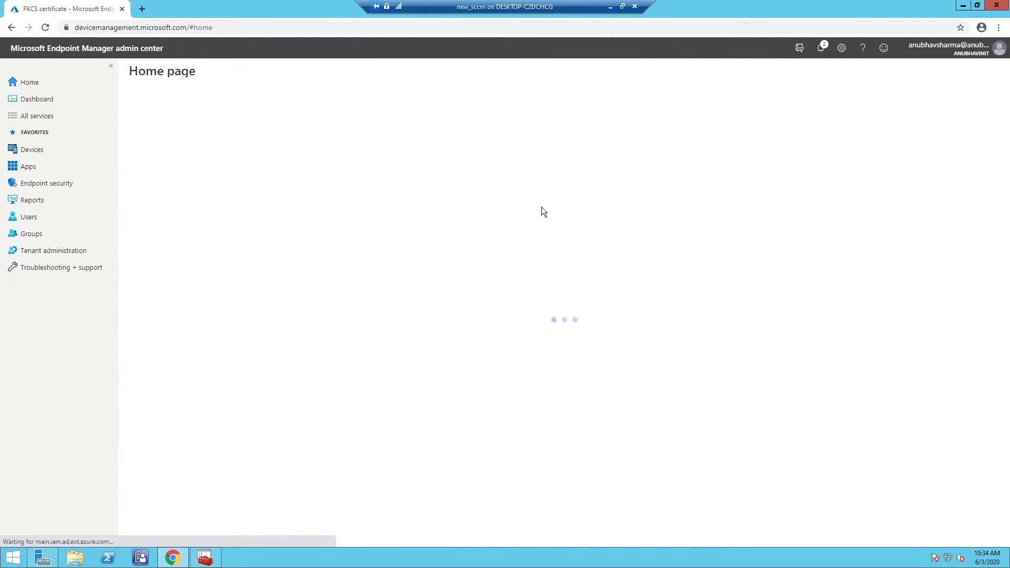
click(30, 149)
click(185, 369)
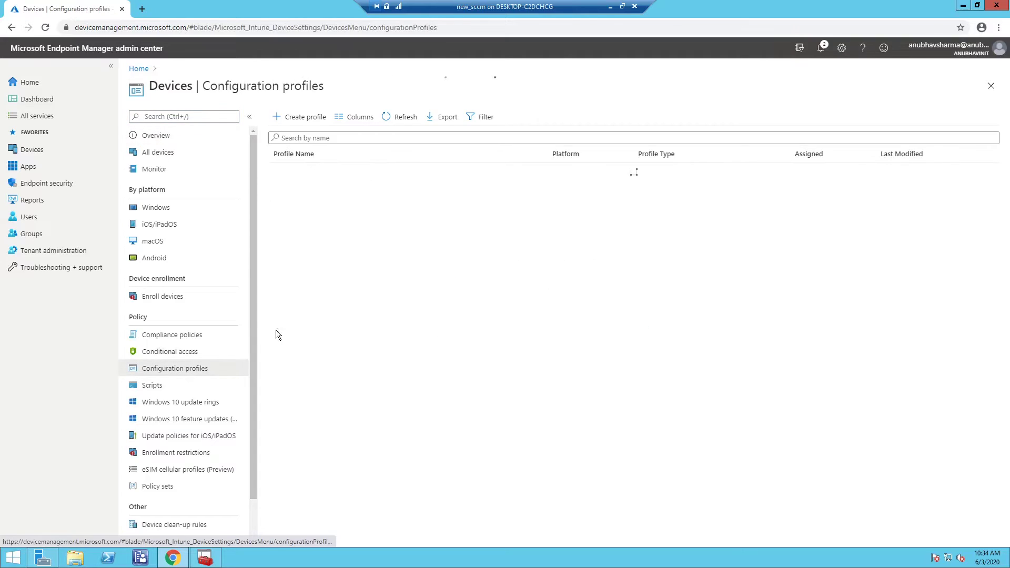
click(321, 311)
click(161, 176)
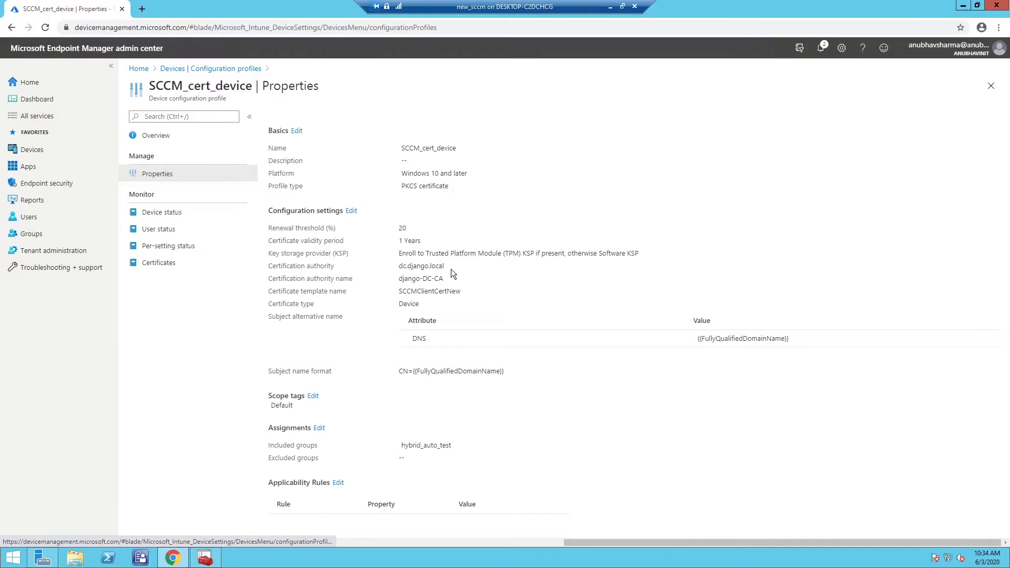
drag(401, 279, 446, 302)
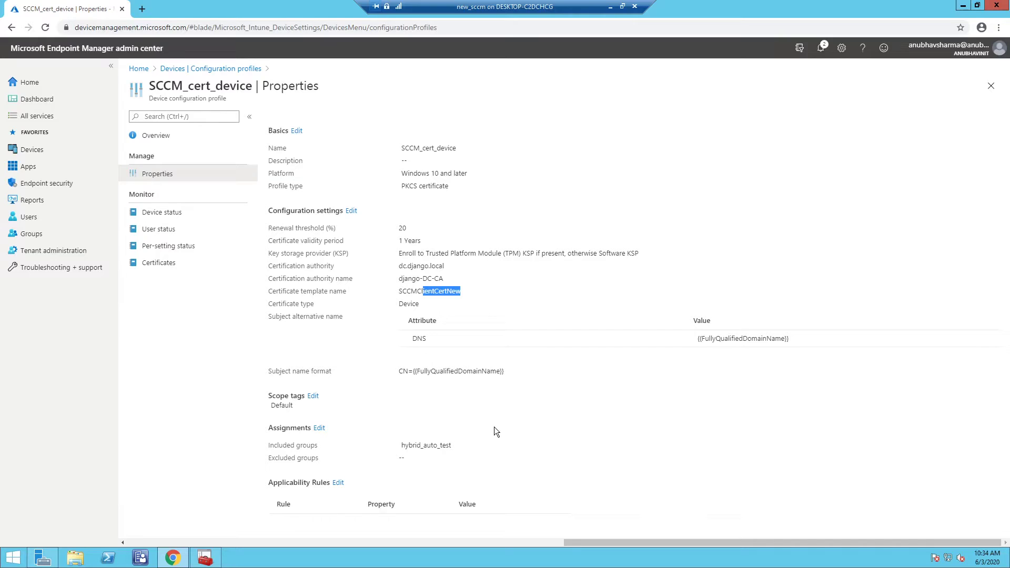
click(200, 68)
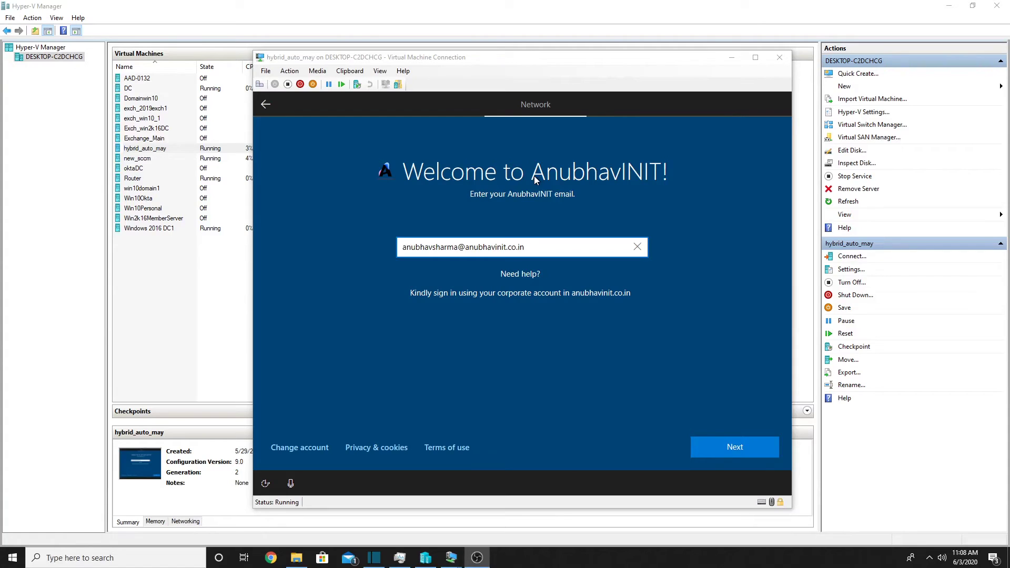
Submit the account e-mail, then enter the account password and the text-message verification code.
click(724, 456)
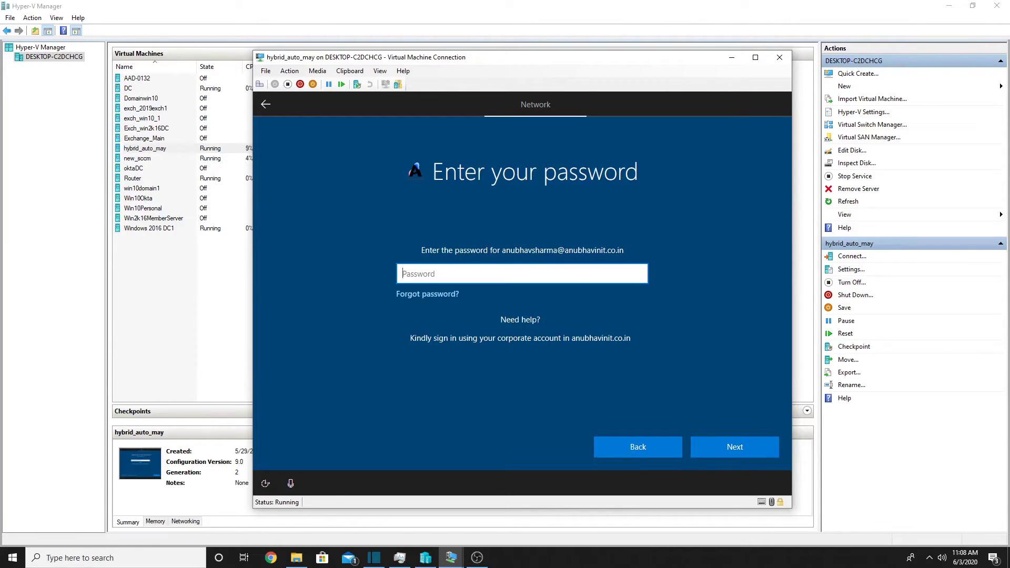
key(Return)
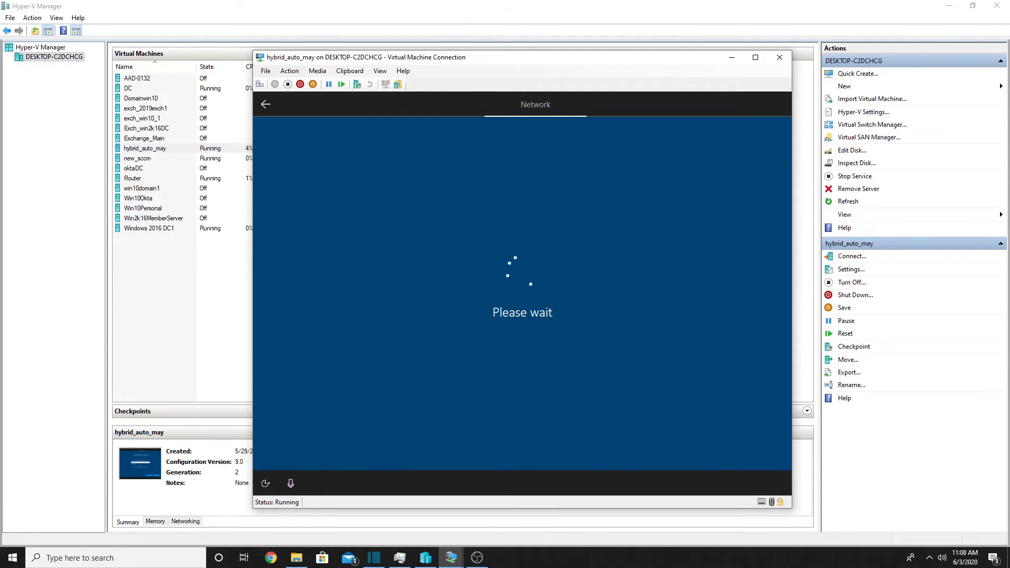
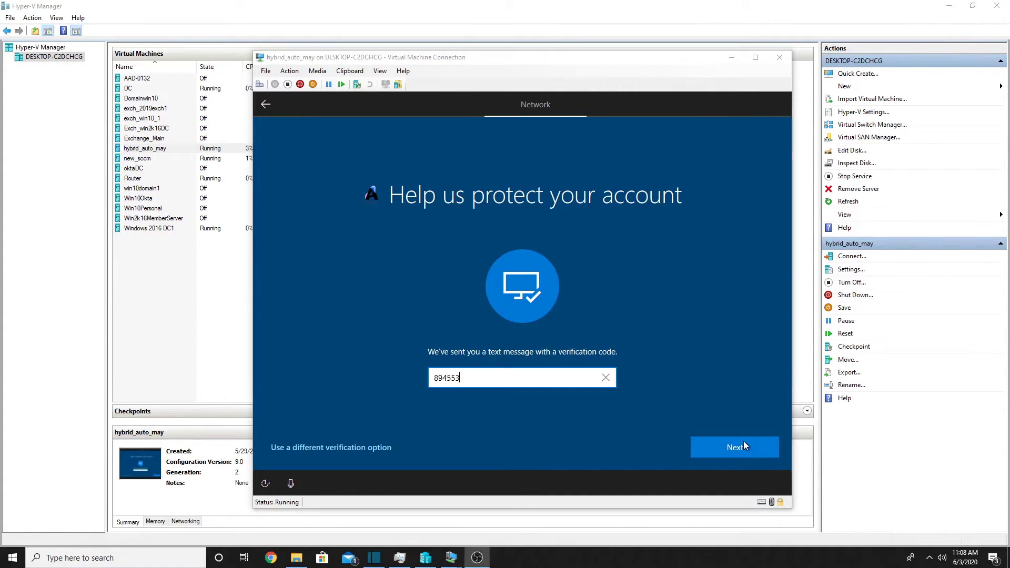
click(744, 446)
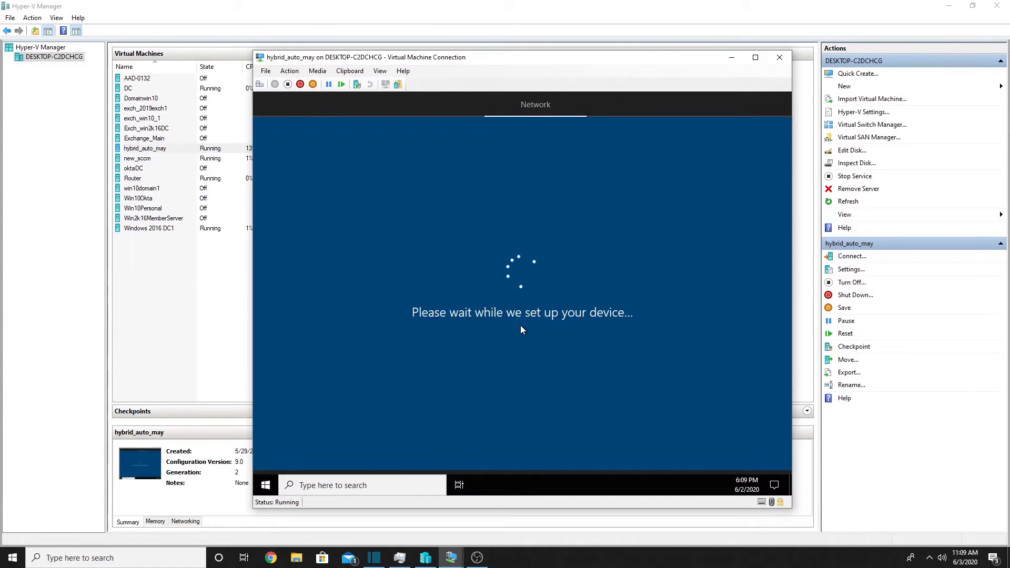
Launch mmc from the setup command prompt and add the Certificates snap-in for the computer account.
key(shift+F10)
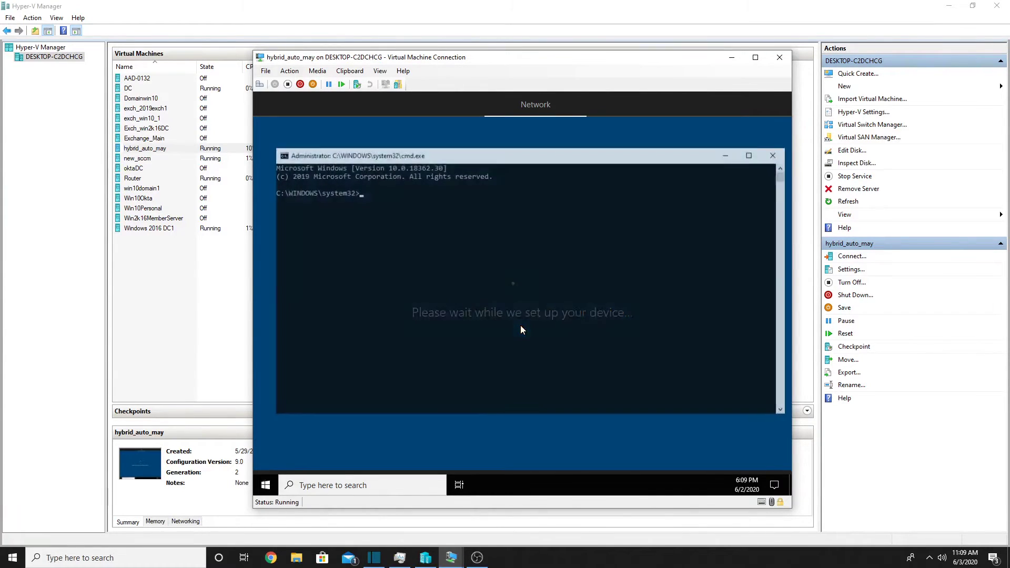
text(mmc)
key(Return)
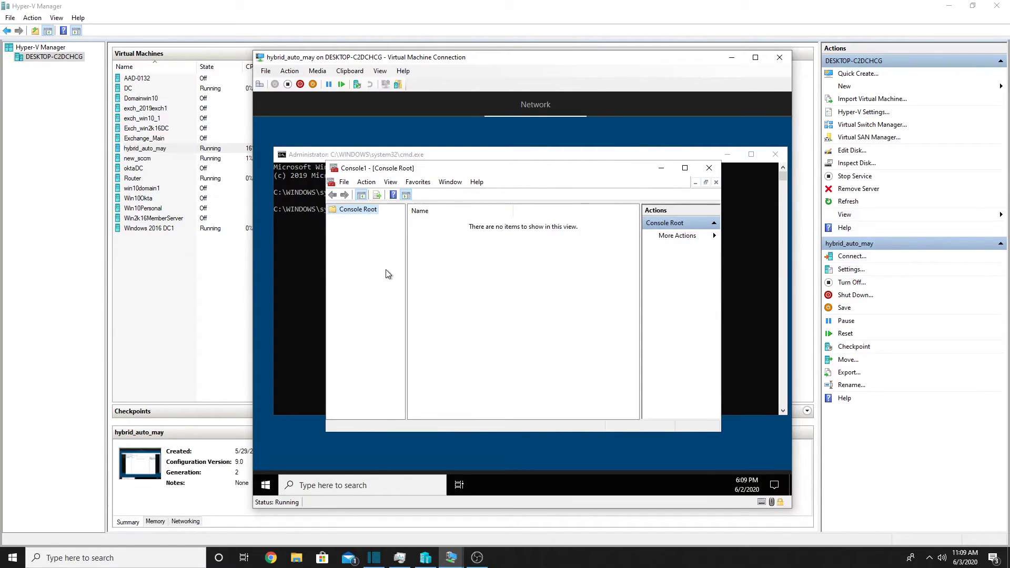
key(ctrl+m)
click(389, 259)
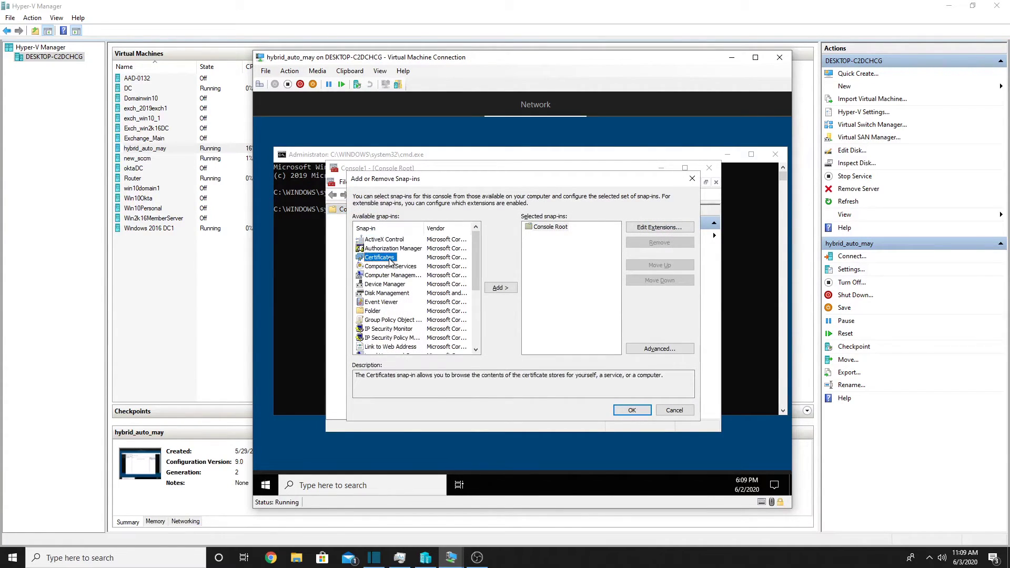
click(500, 287)
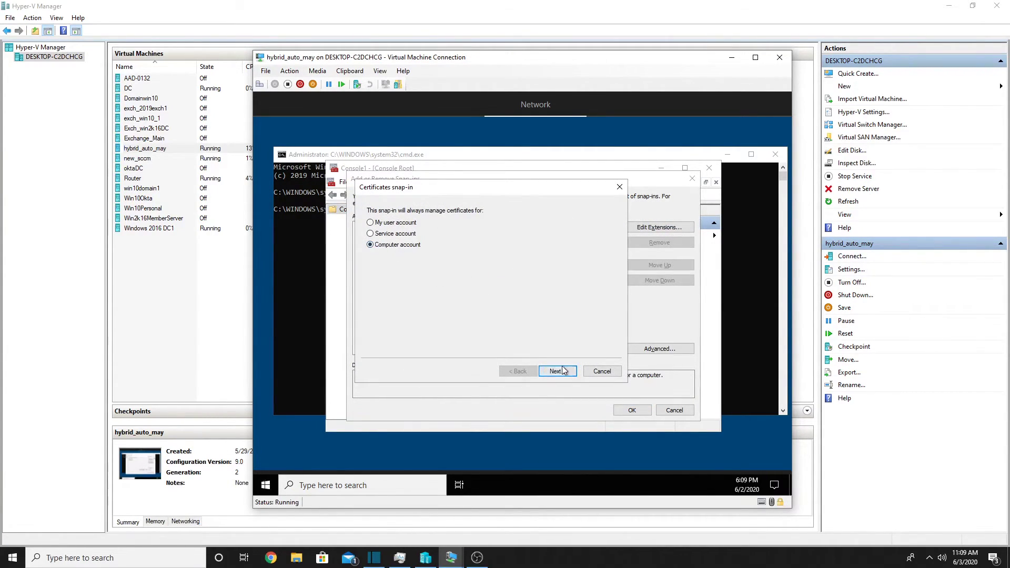
click(557, 371)
click(559, 371)
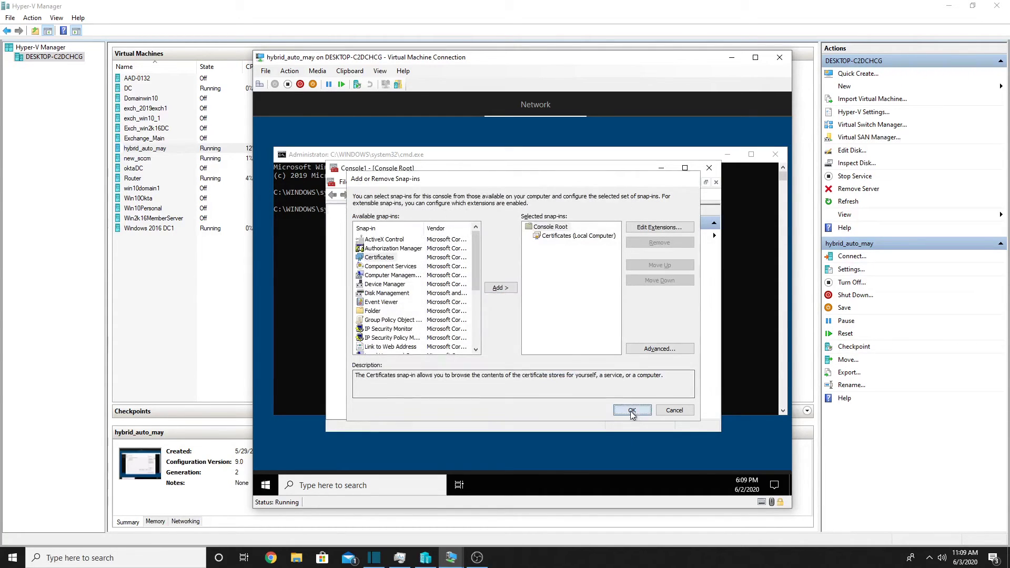
click(632, 410)
Show the Personal certificates with Expiration Date visible, and arrange the console over the setup screen.
double_click(368, 219)
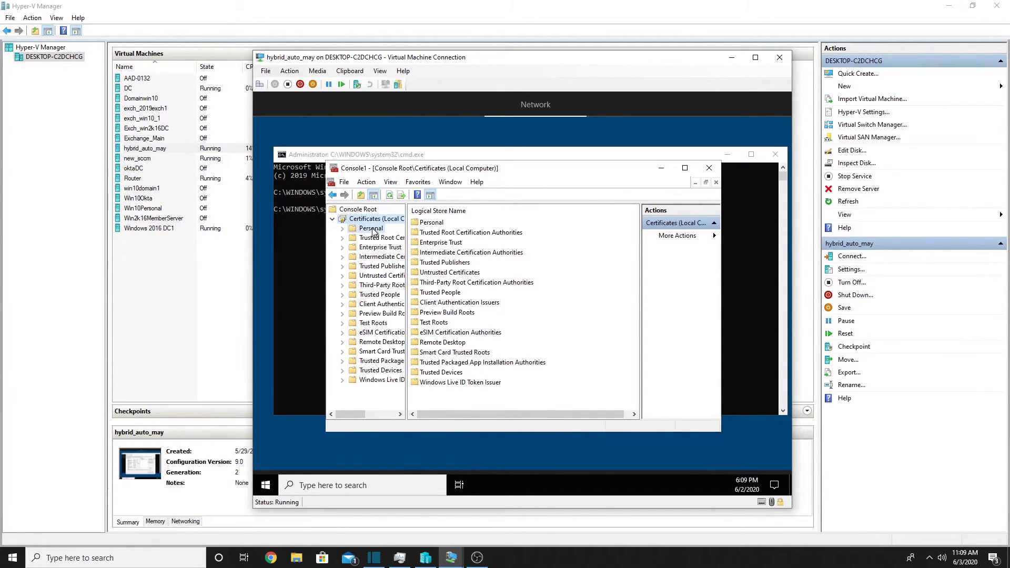
double_click(370, 228)
click(382, 238)
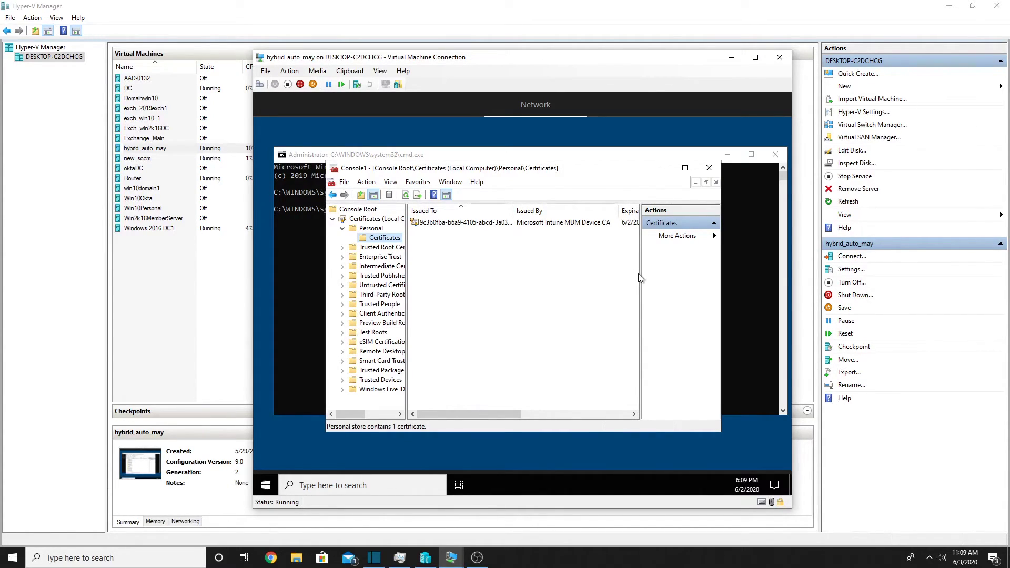
drag(640, 273, 667, 273)
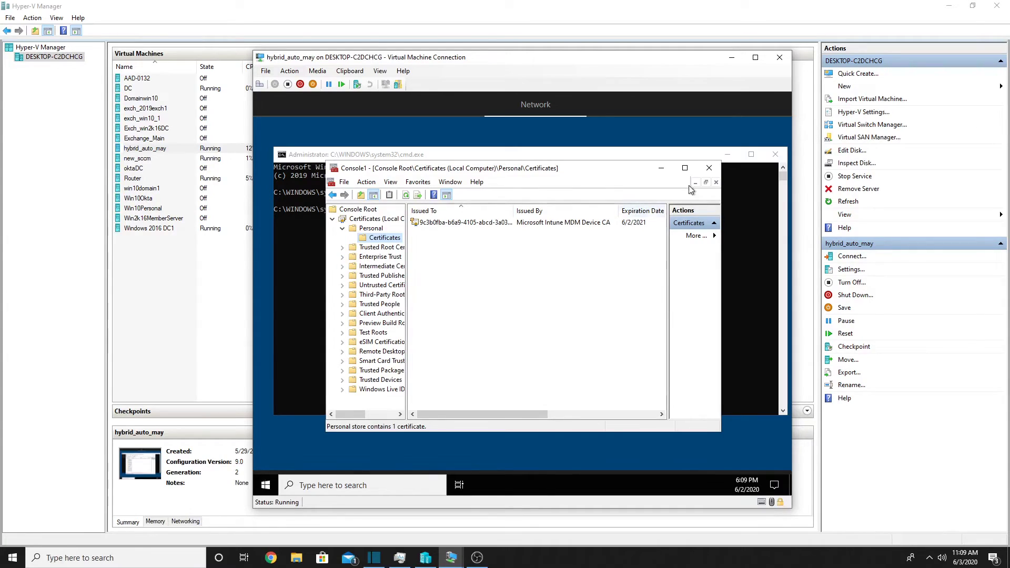
click(727, 154)
drag(565, 173, 624, 174)
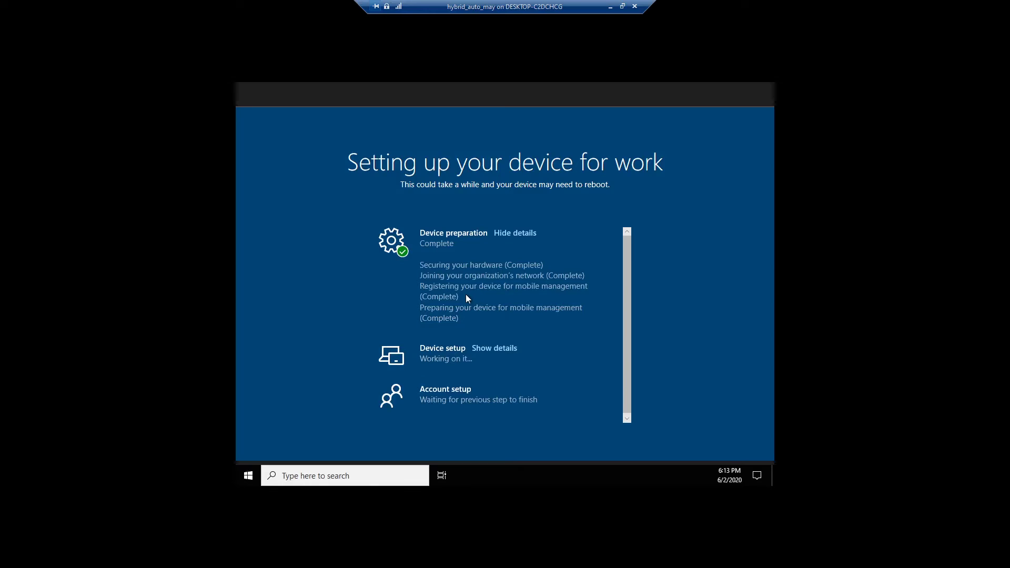
Show device setup details, then refresh Console1's Personal certificates and select the HYBTEST-XQXSYKM certificate.
click(489, 348)
scroll(523, 324, down, 2)
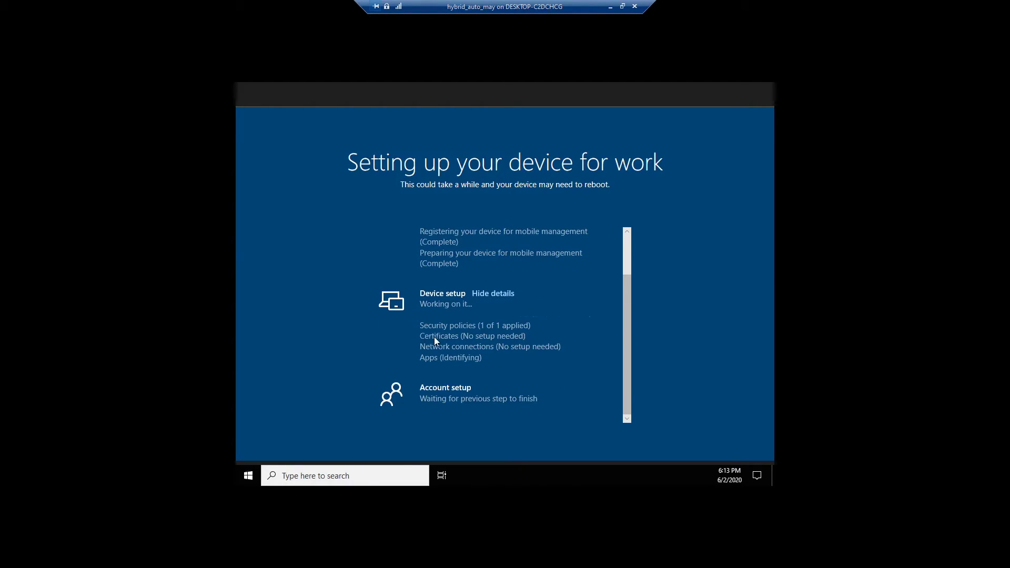
key(alt+Tab)
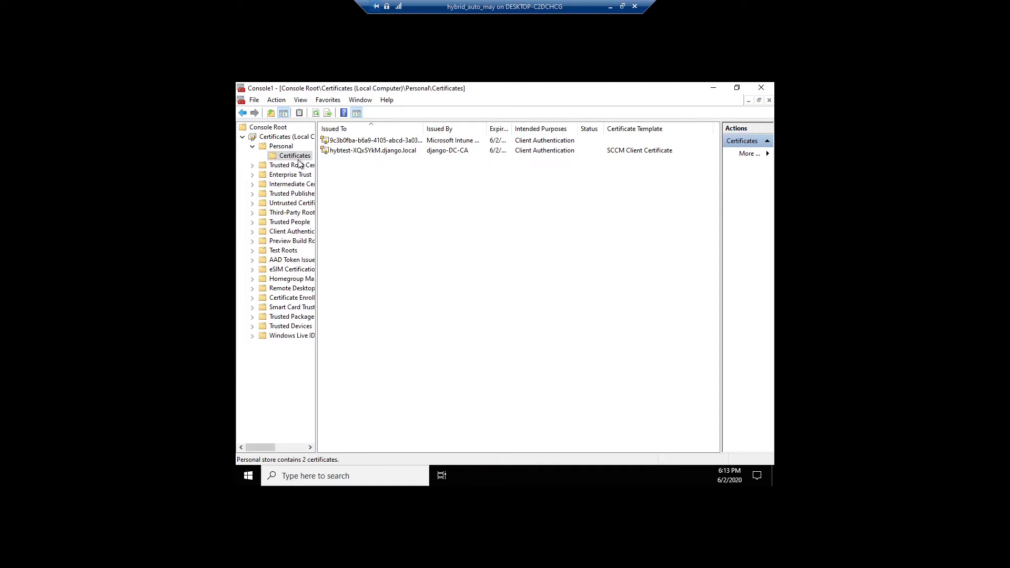
click(294, 155)
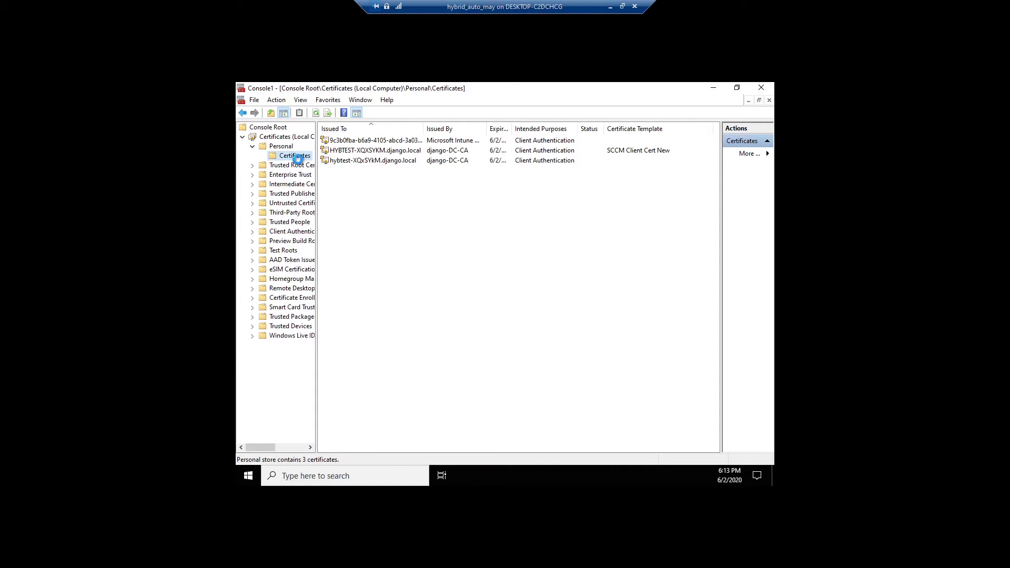
click(638, 151)
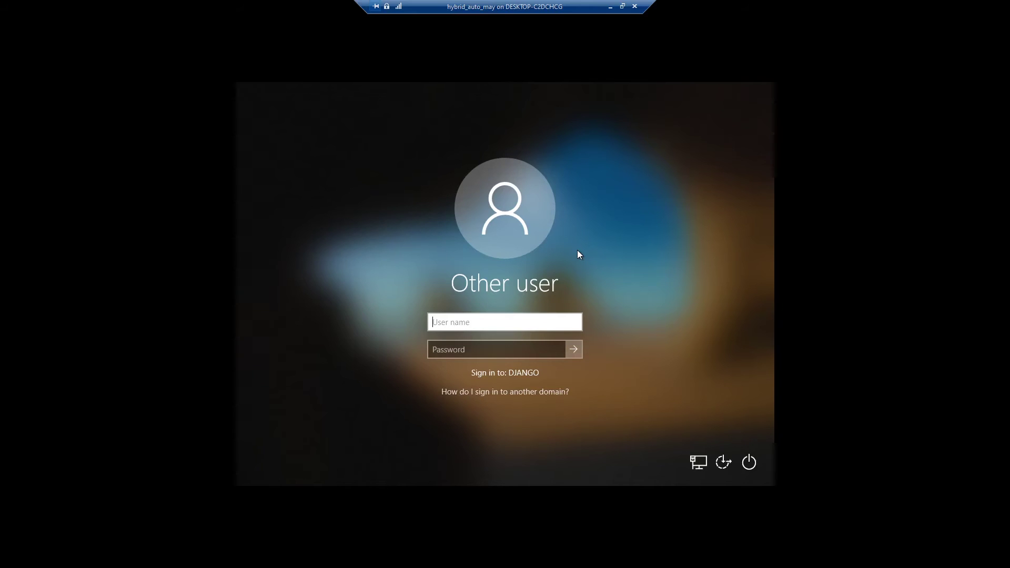
Sign in to the DJANGO domain with the domain user account.
key(Return)
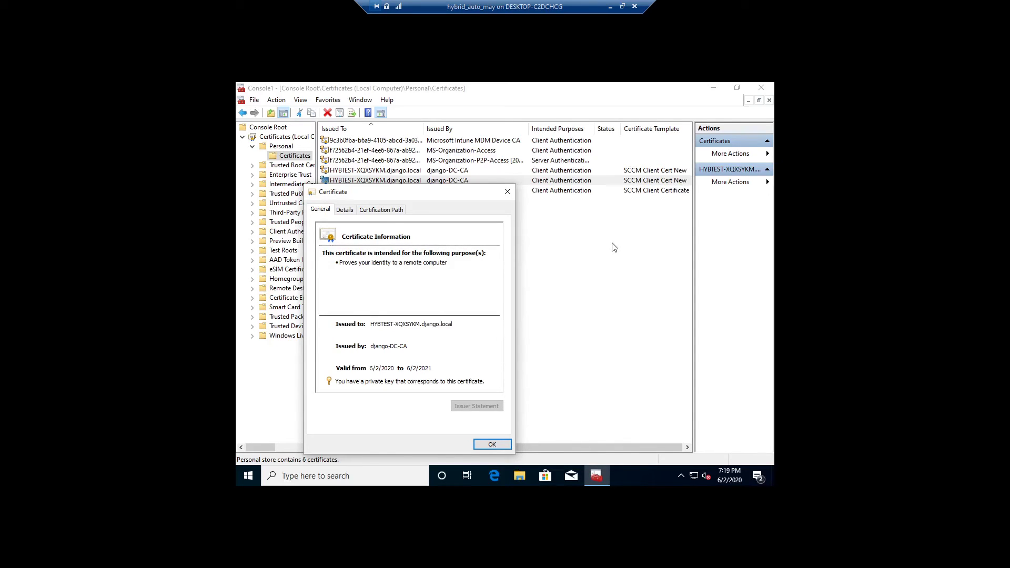
Confirm the Subject Alternative Name reads DNS Name=HYBTEST-XQXSYKM.django.local, then exit the VM's full-screen view.
click(342, 210)
scroll(400, 284, down, 2)
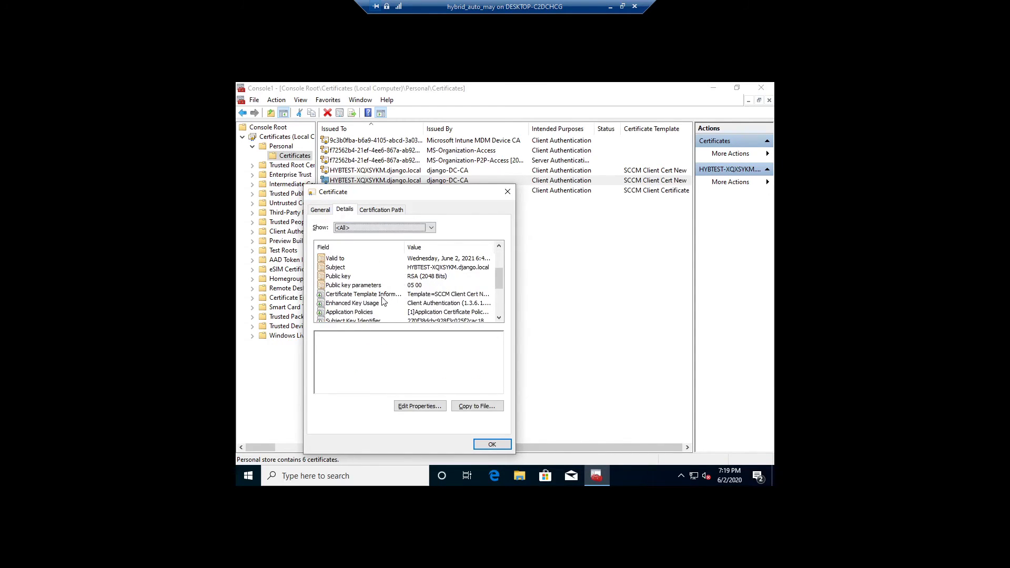
scroll(382, 303, down, 2)
scroll(383, 304, down, 1)
scroll(382, 304, up, 1)
click(371, 287)
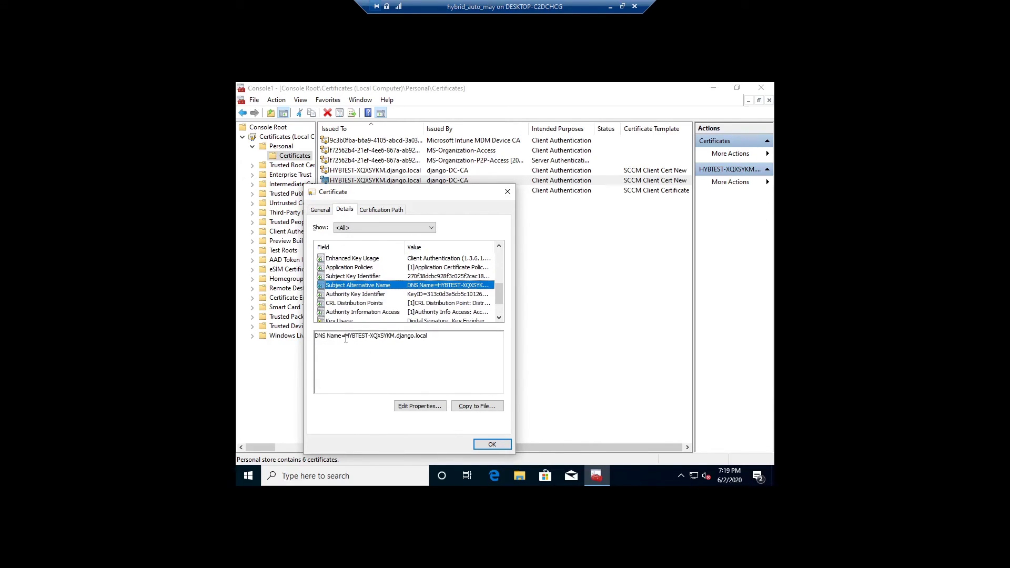
drag(345, 337, 441, 342)
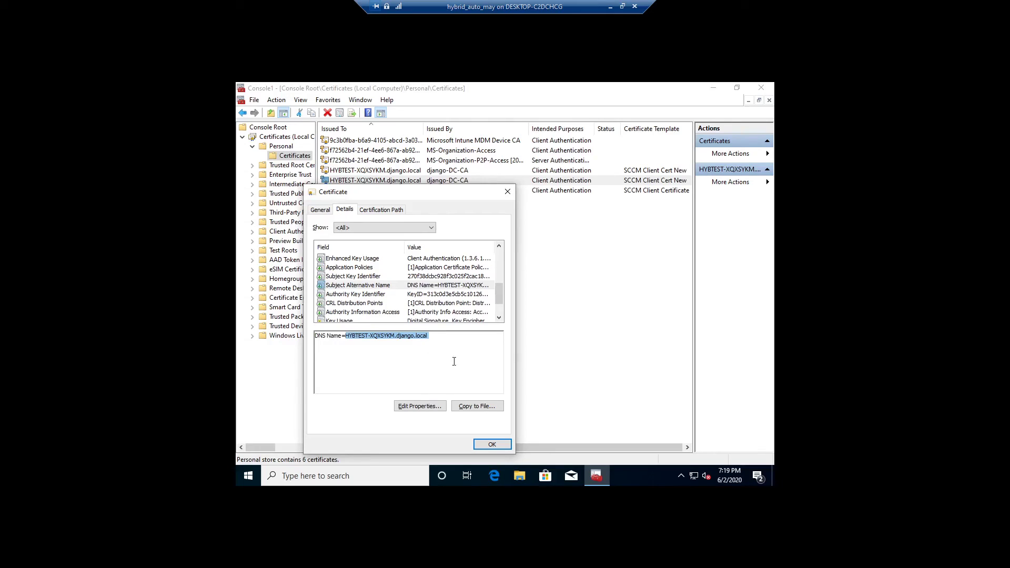
click(611, 7)
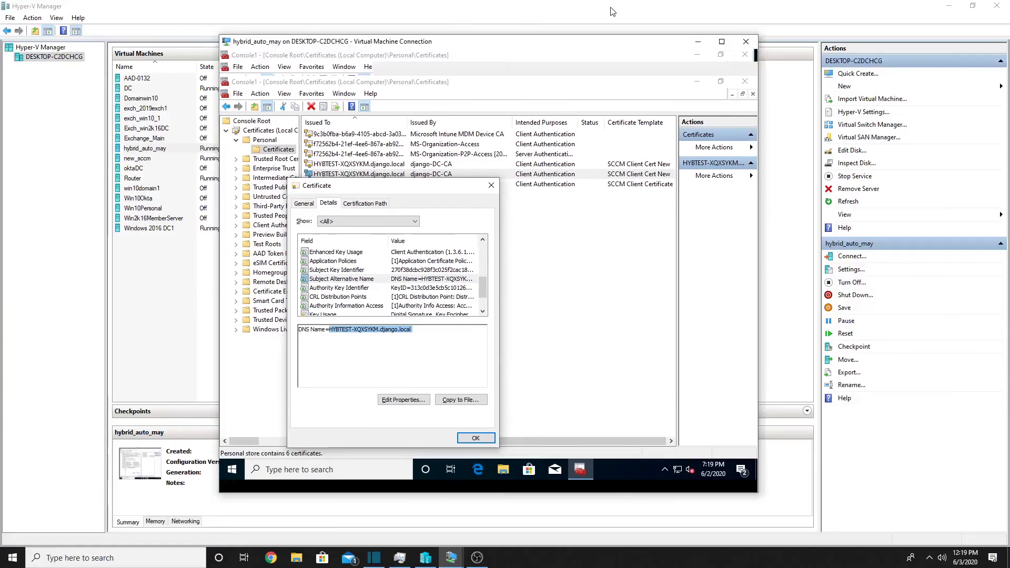
Return to new_sccm and open hybtest-XQxSYkM from SCCM_cert_device's Succeeded device status.
mouse_move(450, 557)
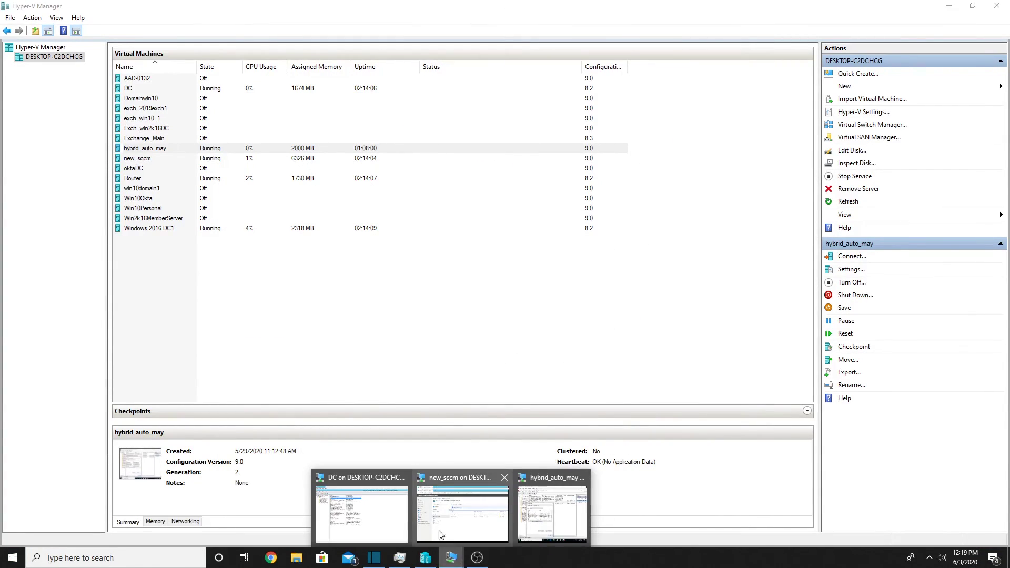
click(436, 532)
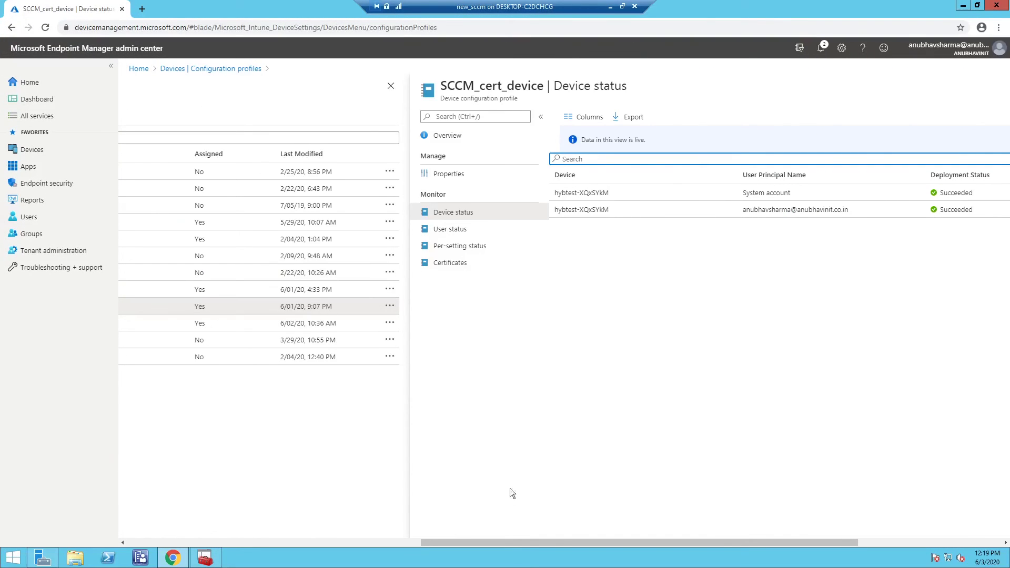
drag(531, 538, 708, 510)
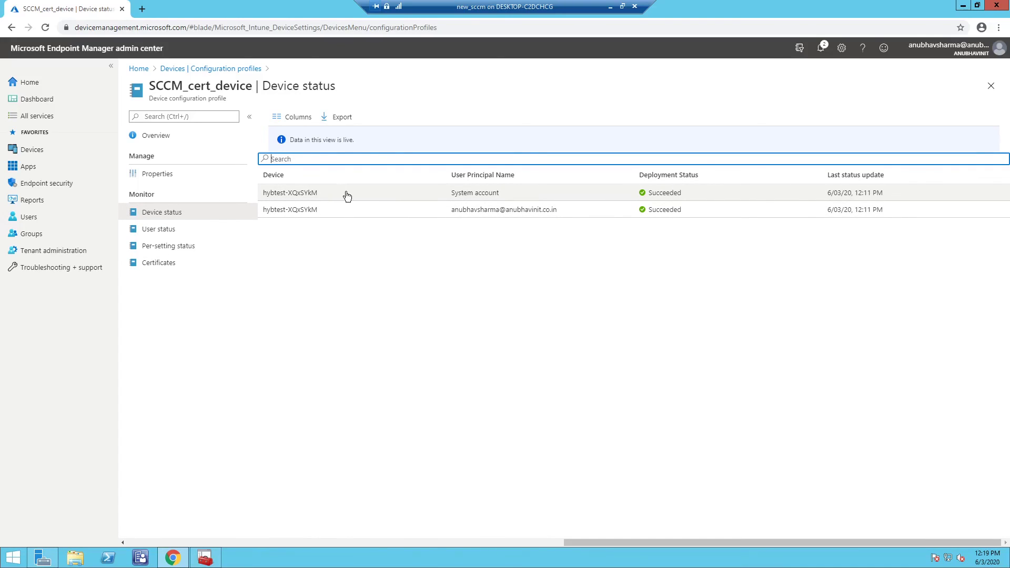
click(317, 194)
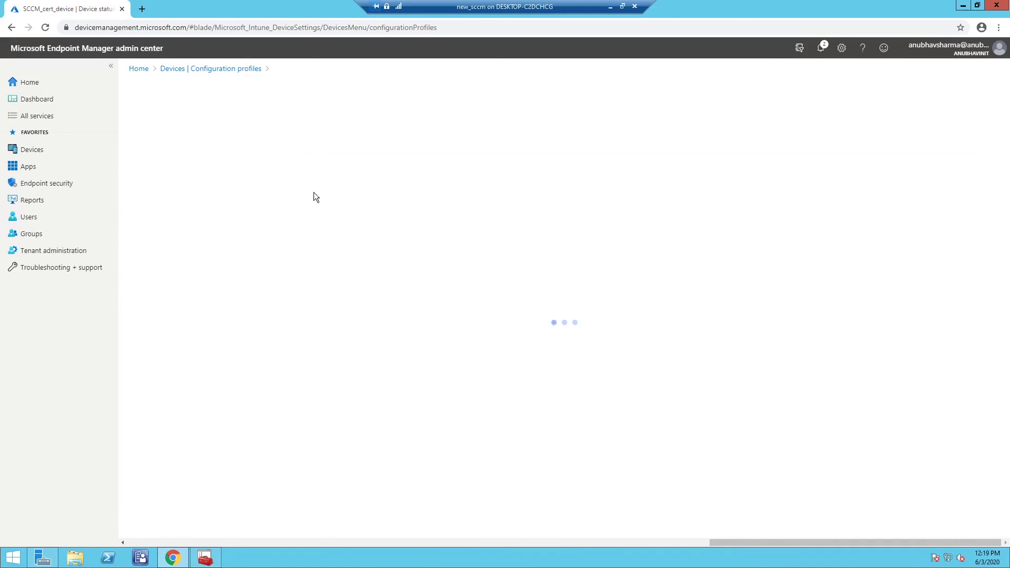